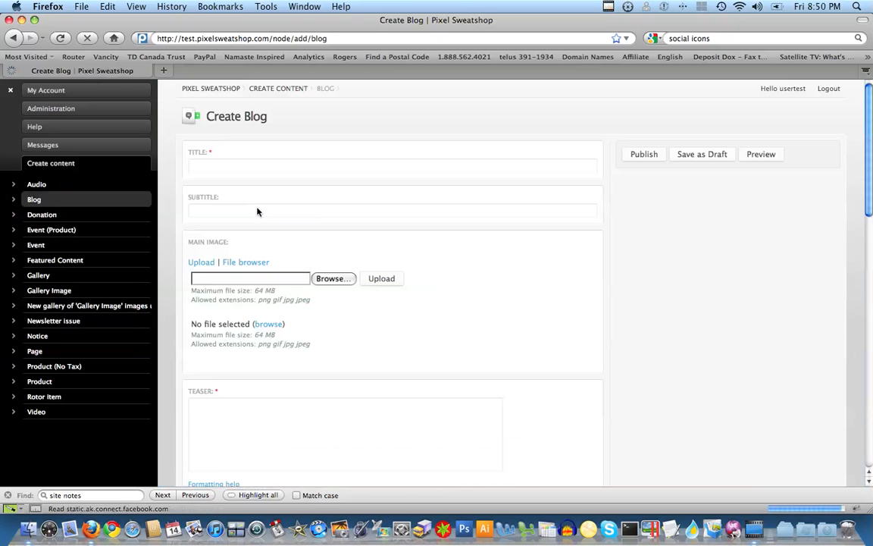
Enter Test Title as the title of the new blog post
{"action": "left_click", "coordinate": [217, 163]}
{"action": "type", "text": "Test Title"}
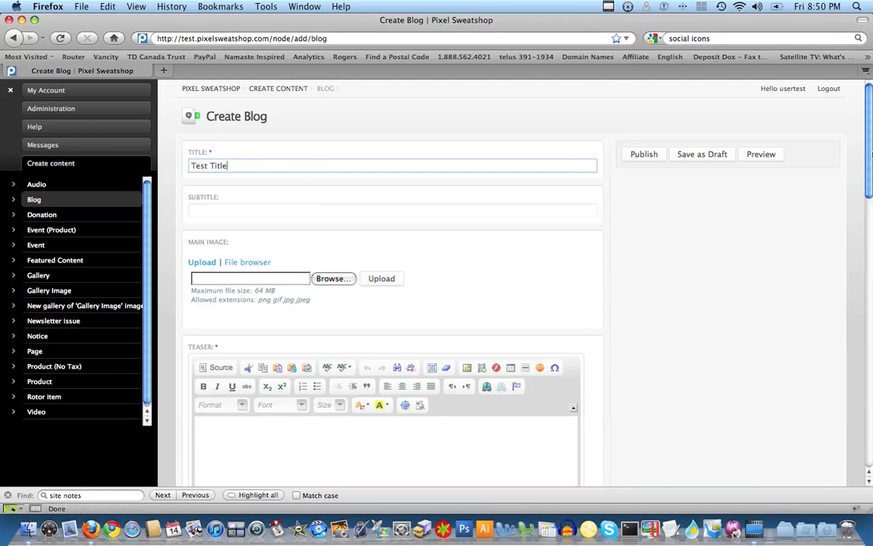
Start inserting an image in the blog post's Body editor and open the server's file browser to choose it
{"action": "left_click_drag", "start_coordinate": [871, 154], "coordinate": [871, 288]}
{"action": "left_click", "coordinate": [229, 282]}
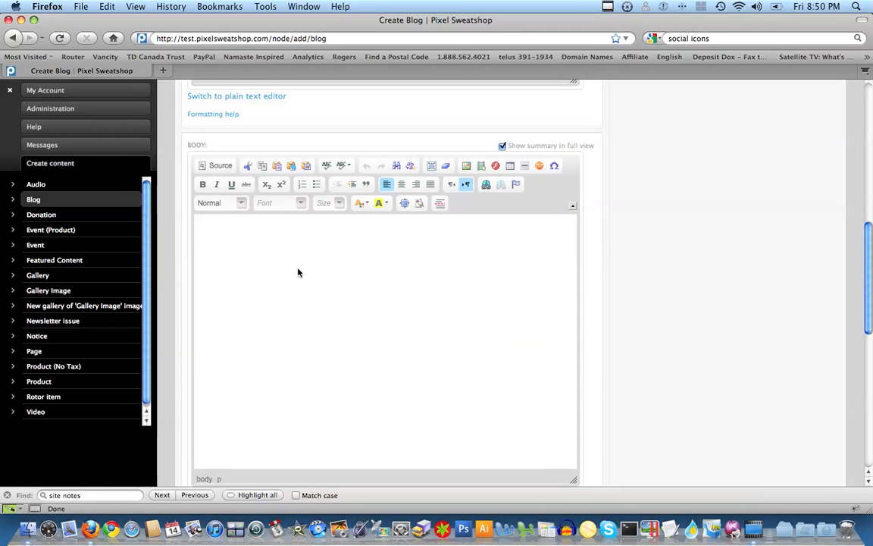
{"action": "left_click", "coordinate": [467, 167]}
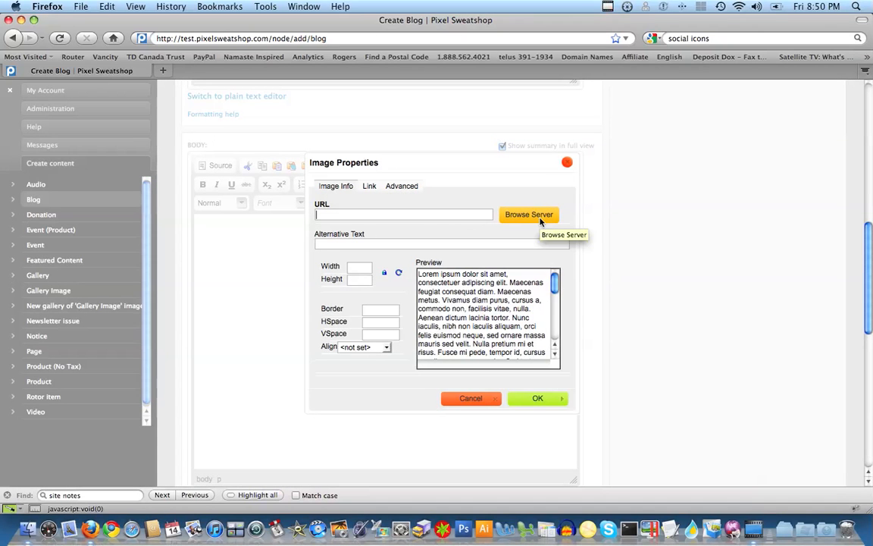
{"action": "left_click", "coordinate": [529, 215]}
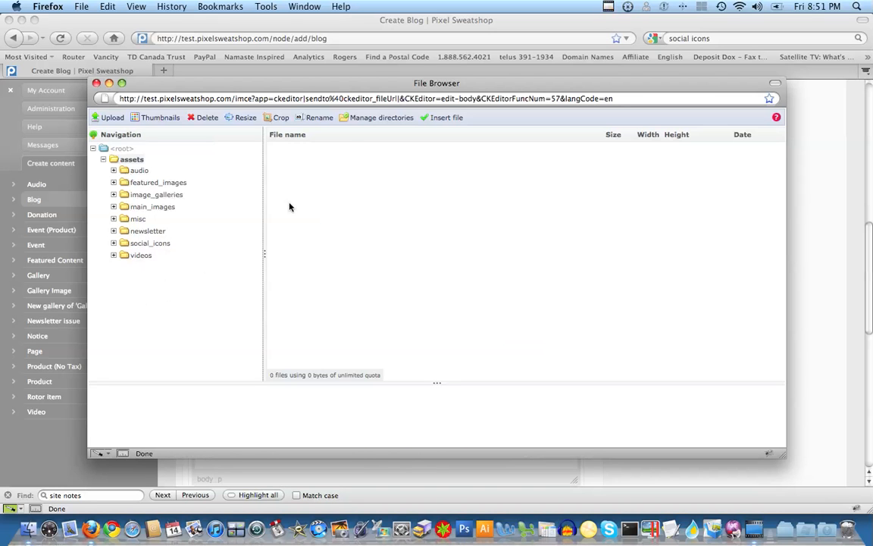
Add a subdirectory named mystuff under the assets folder and open it
{"action": "left_click", "coordinate": [380, 119]}
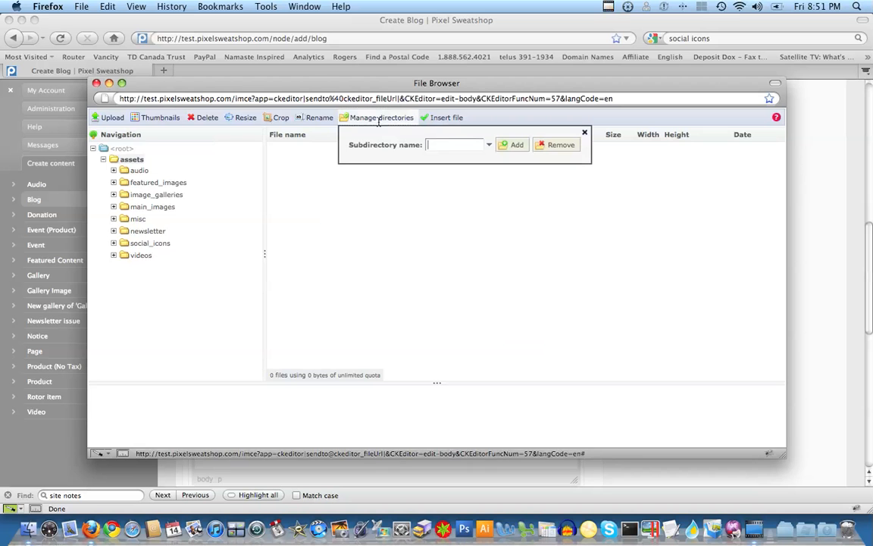
{"action": "left_click", "coordinate": [446, 146]}
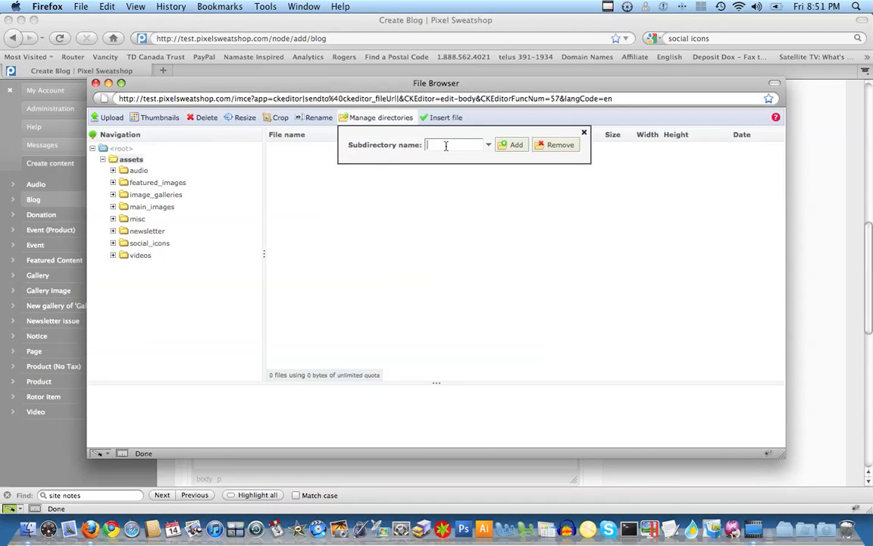
{"action": "type", "text": "my-so"}
{"action": "key", "text": "BackSpace"}
{"action": "key", "text": "BackSpace"}
{"action": "key", "text": "BackSpace"}
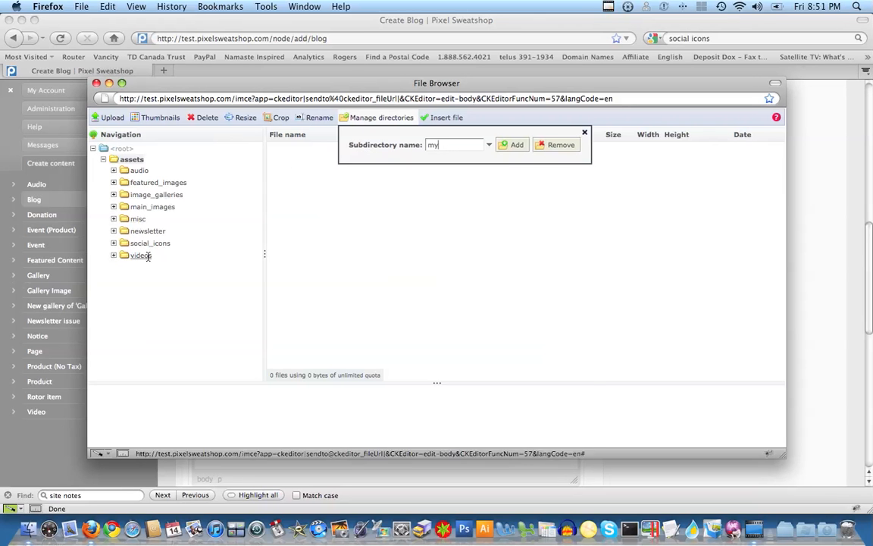
{"action": "left_click_drag", "start_coordinate": [463, 144], "coordinate": [430, 147]}
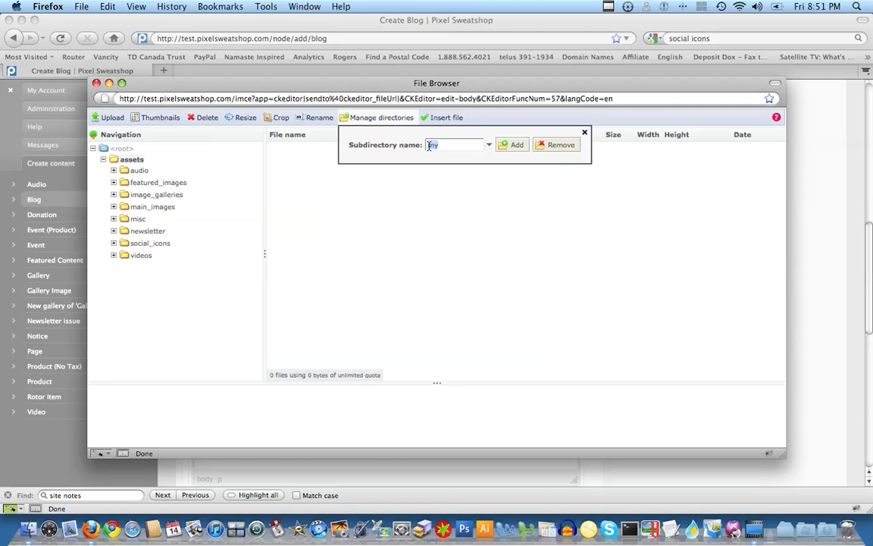
{"action": "key", "text": "Right"}
{"action": "type", "text": "stuff"}
{"action": "left_click", "coordinate": [519, 145]}
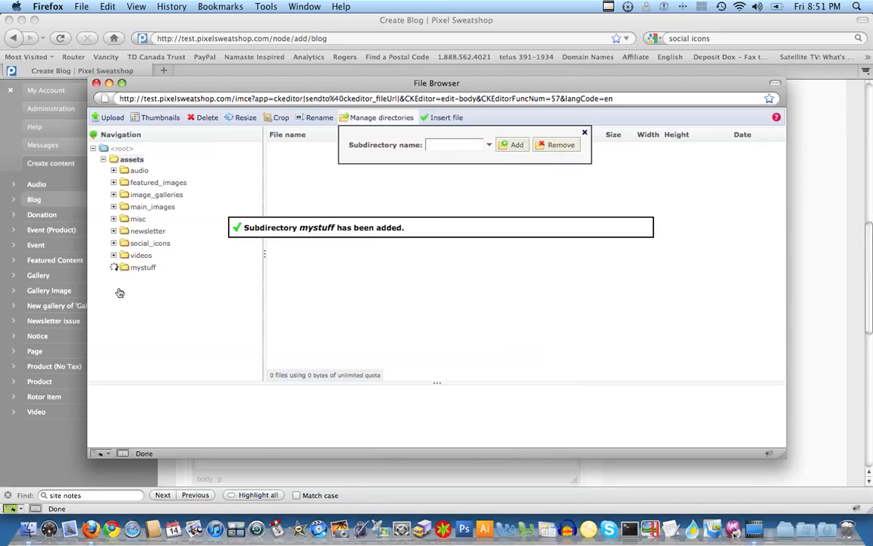
{"action": "left_click", "coordinate": [142, 268]}
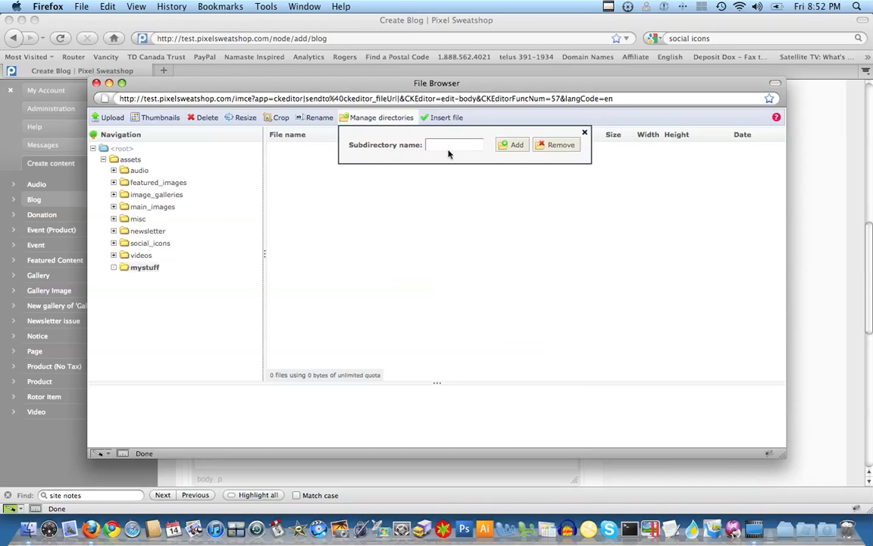
{"action": "left_click", "coordinate": [584, 133]}
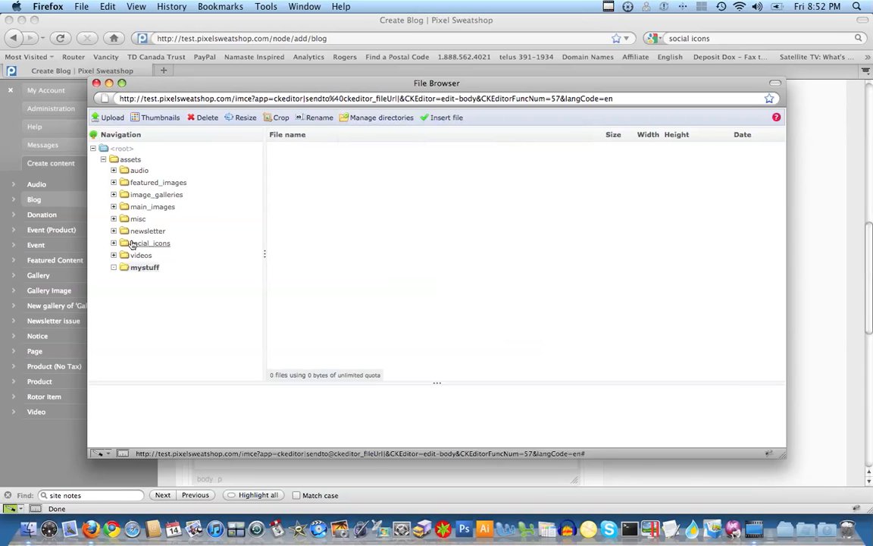
{"action": "left_click", "coordinate": [108, 118]}
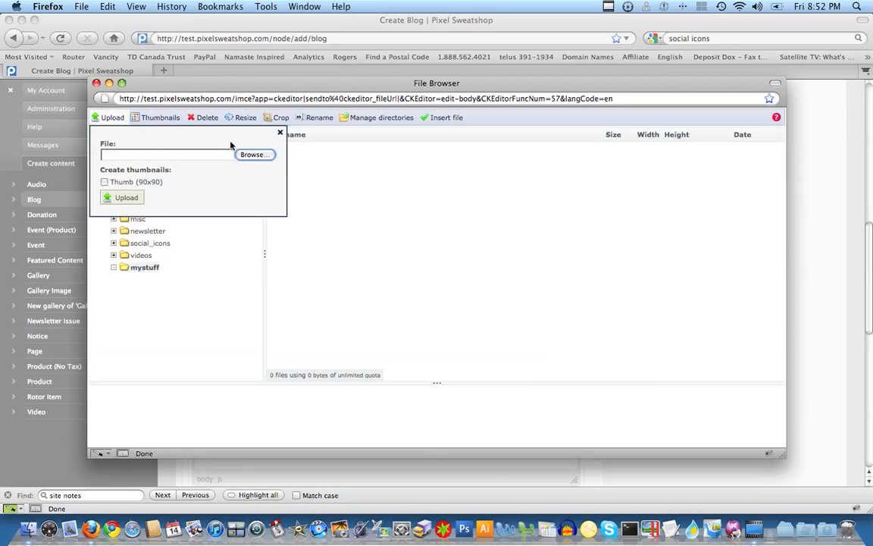
{"action": "left_click", "coordinate": [255, 156]}
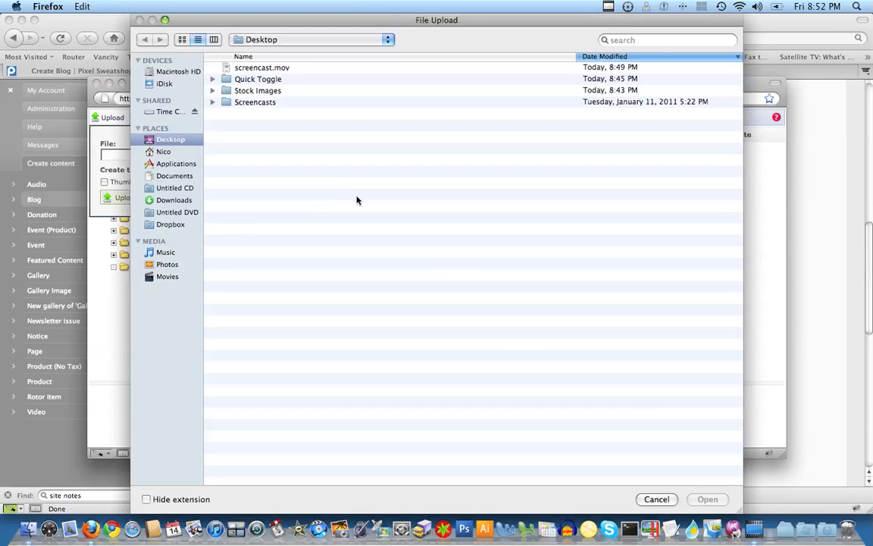
{"action": "double_click", "coordinate": [232, 91]}
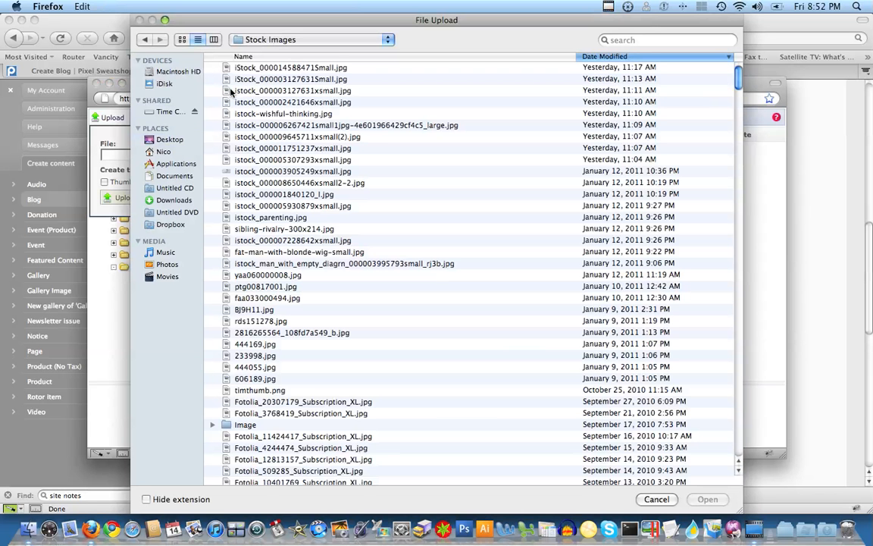
{"action": "left_click", "coordinate": [274, 69]}
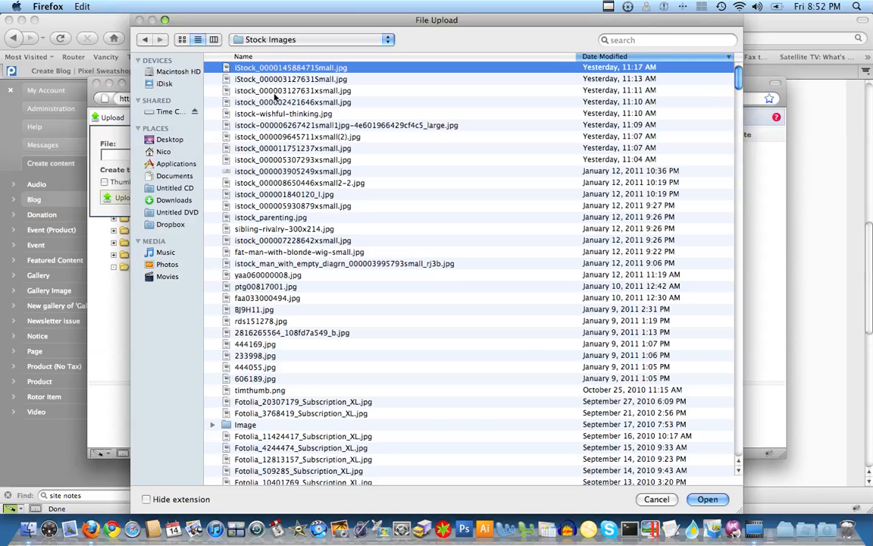
{"action": "left_click", "coordinate": [274, 104]}
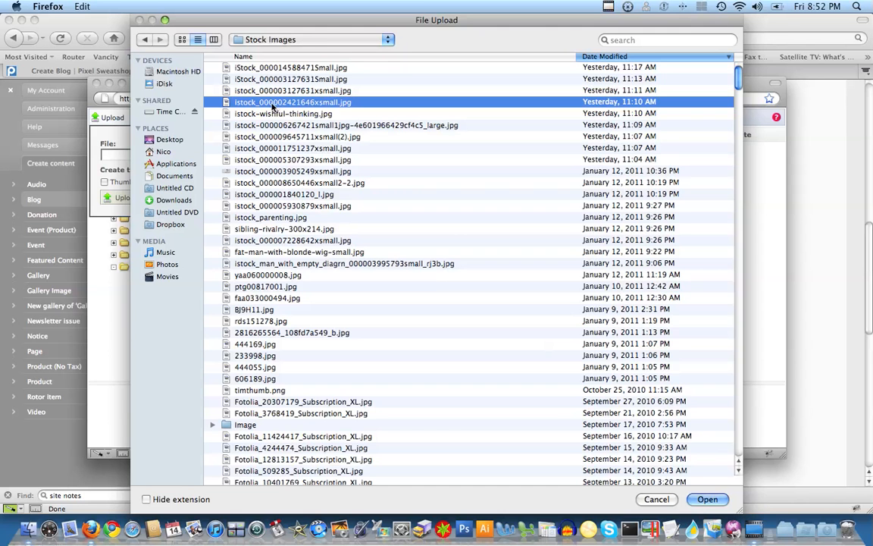
{"action": "left_click", "coordinate": [707, 499]}
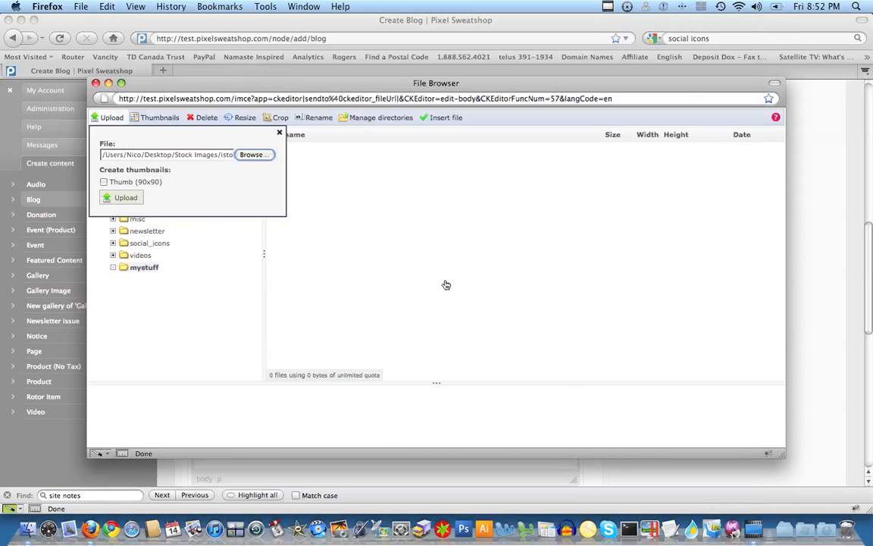
{"action": "left_click", "coordinate": [128, 197]}
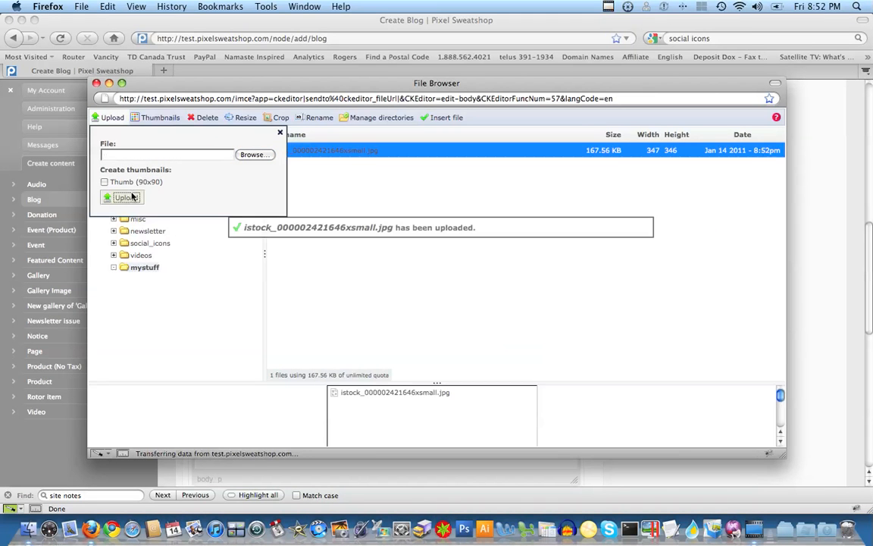
{"action": "left_click", "coordinate": [247, 154]}
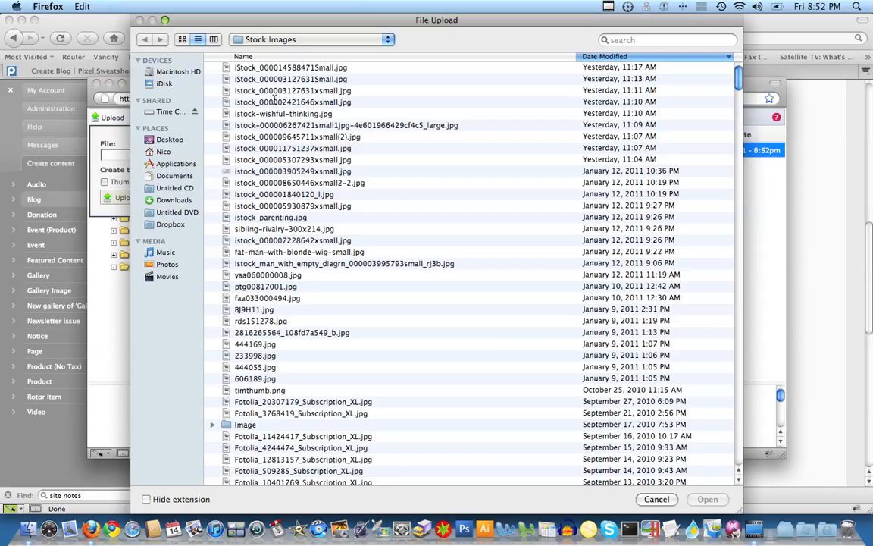
{"action": "double_click", "coordinate": [250, 90]}
{"action": "left_click", "coordinate": [126, 198]}
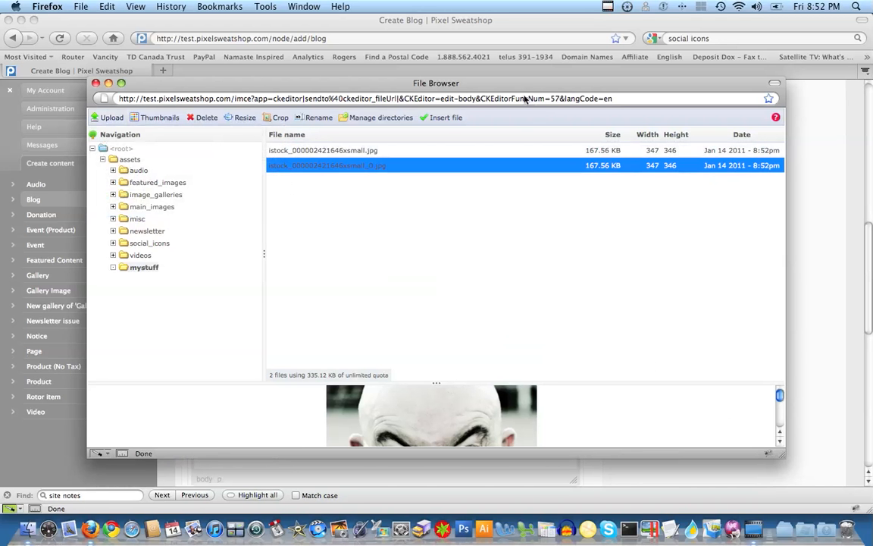
Enlarge the file browser window and expand its preview area until the whole image fits
{"action": "left_click_drag", "start_coordinate": [472, 83], "coordinate": [415, 20]}
{"action": "left_click_drag", "start_coordinate": [726, 392], "coordinate": [809, 506]}
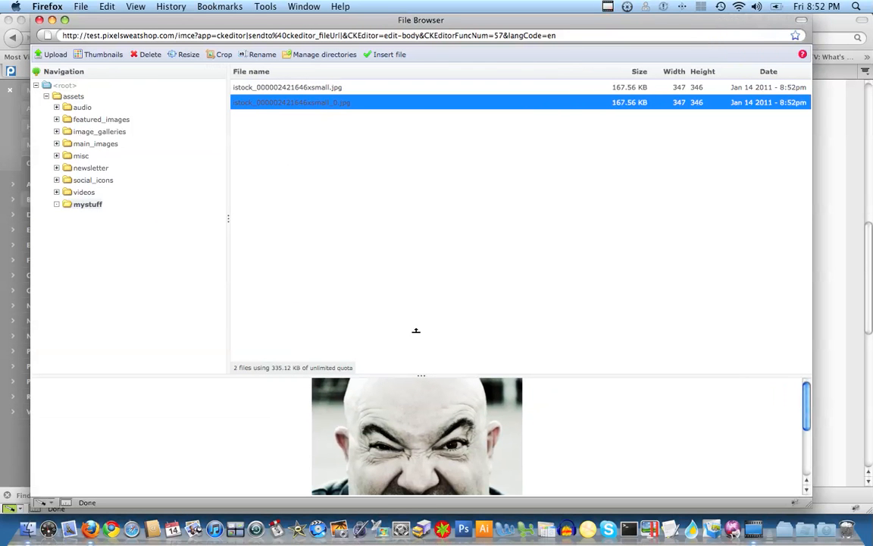
{"action": "left_click_drag", "start_coordinate": [416, 375], "coordinate": [424, 275]}
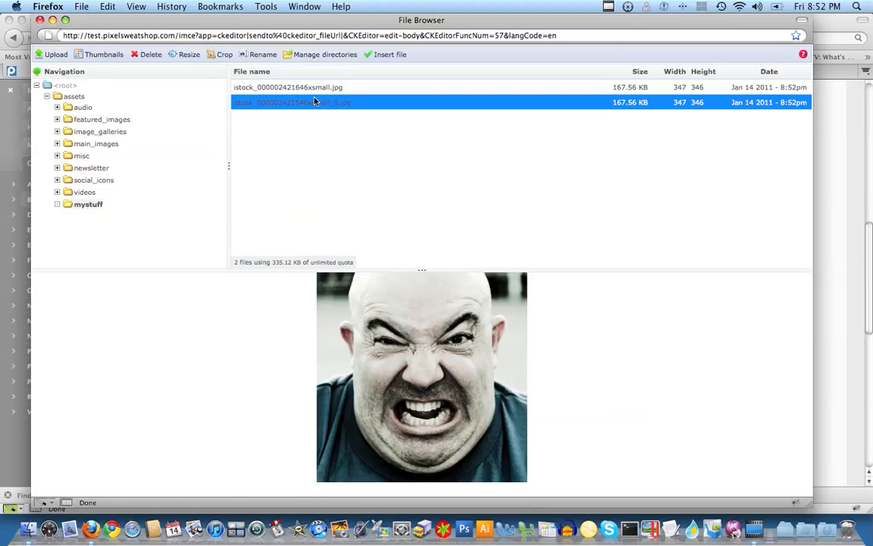
{"action": "left_click", "coordinate": [284, 87]}
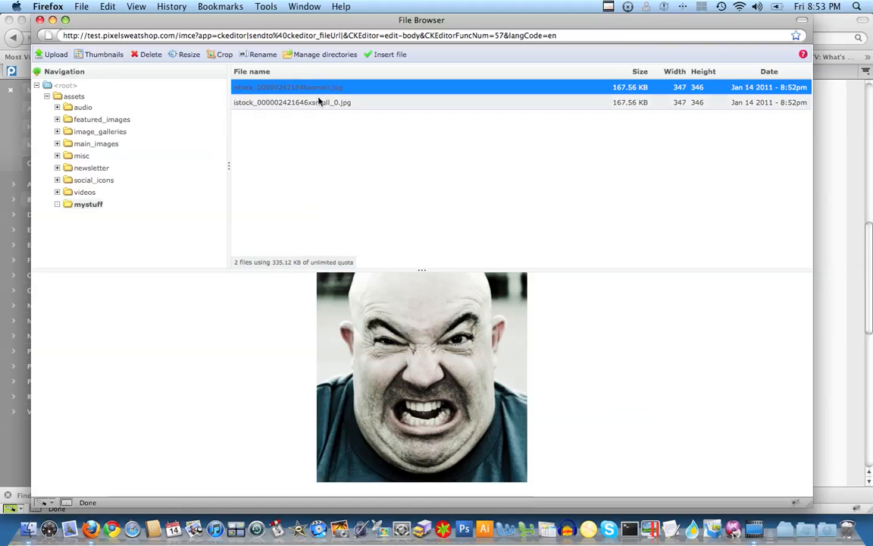
{"action": "left_click", "coordinate": [109, 55]}
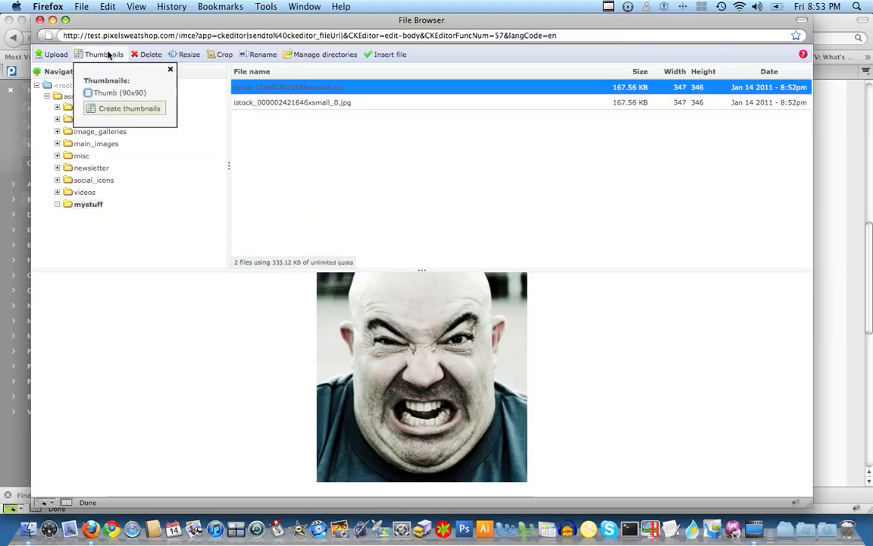
{"action": "left_click", "coordinate": [121, 111]}
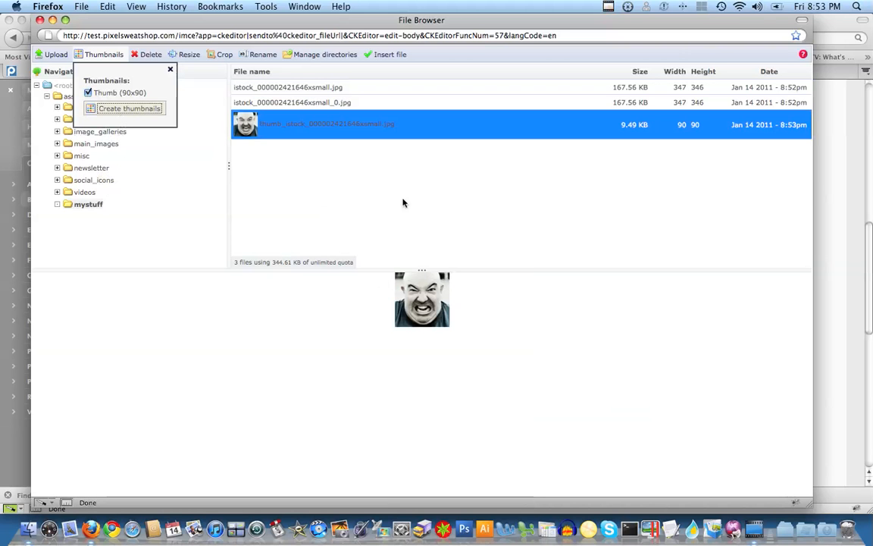
{"action": "left_click", "coordinate": [248, 88]}
{"action": "left_click", "coordinate": [288, 102]}
{"action": "left_click", "coordinate": [309, 126]}
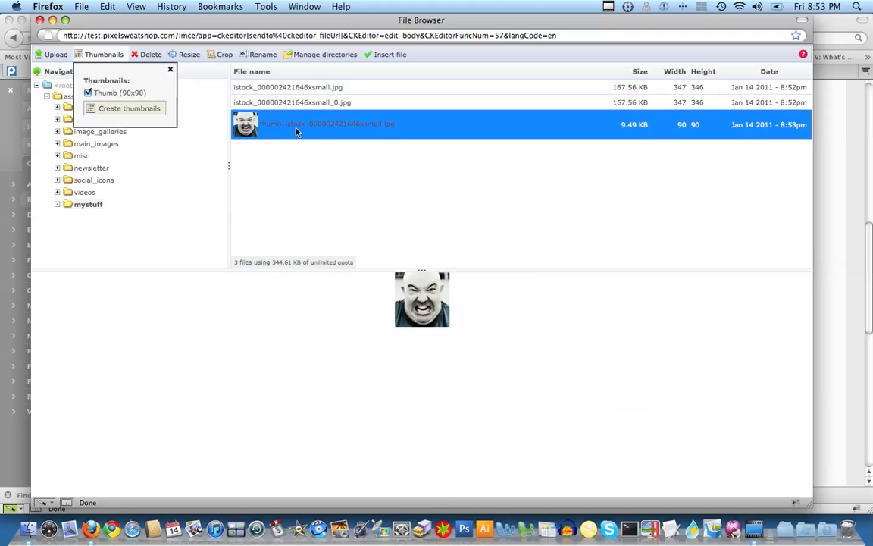
{"action": "left_click", "coordinate": [171, 69]}
{"action": "left_click", "coordinate": [150, 58]}
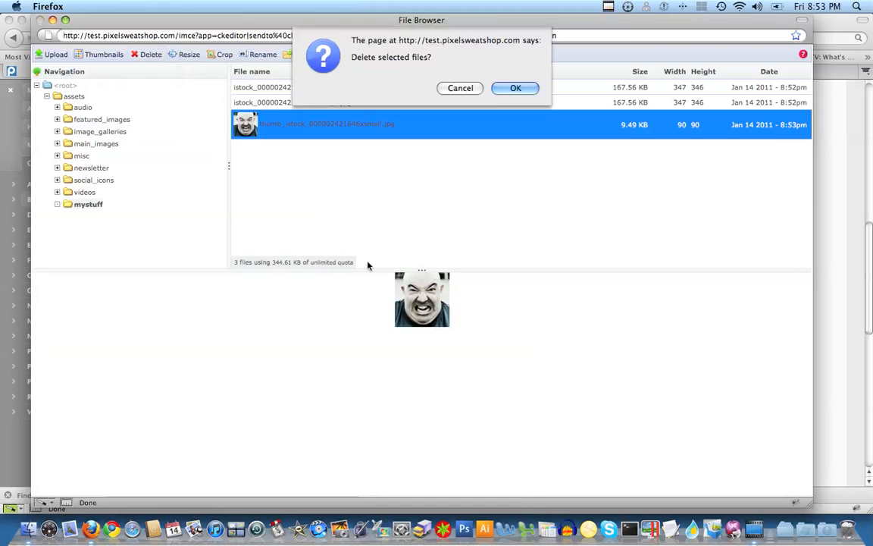
{"action": "left_click", "coordinate": [512, 88]}
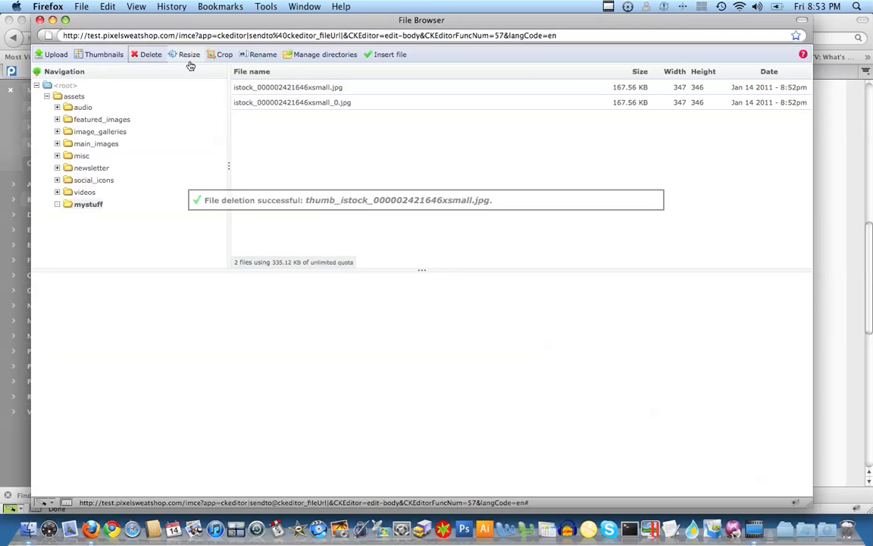
{"action": "left_click", "coordinate": [239, 101]}
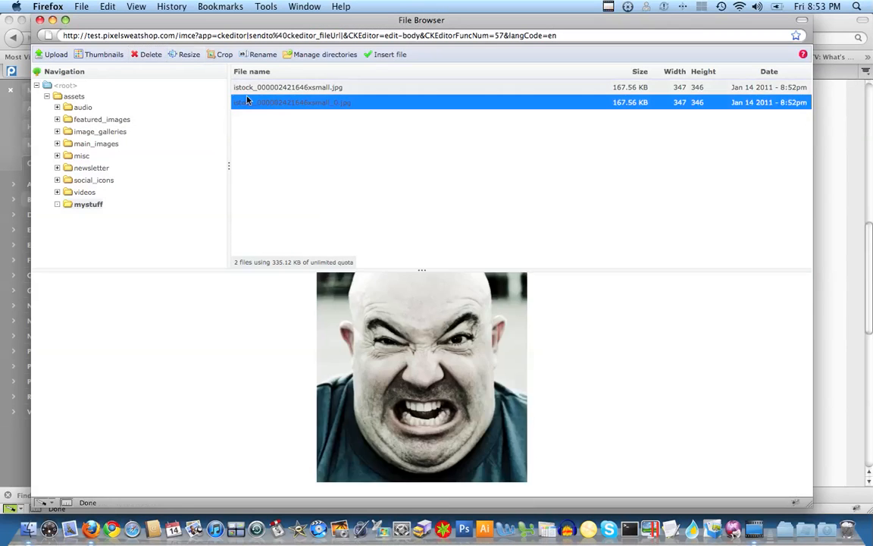
{"action": "left_click", "coordinate": [184, 59]}
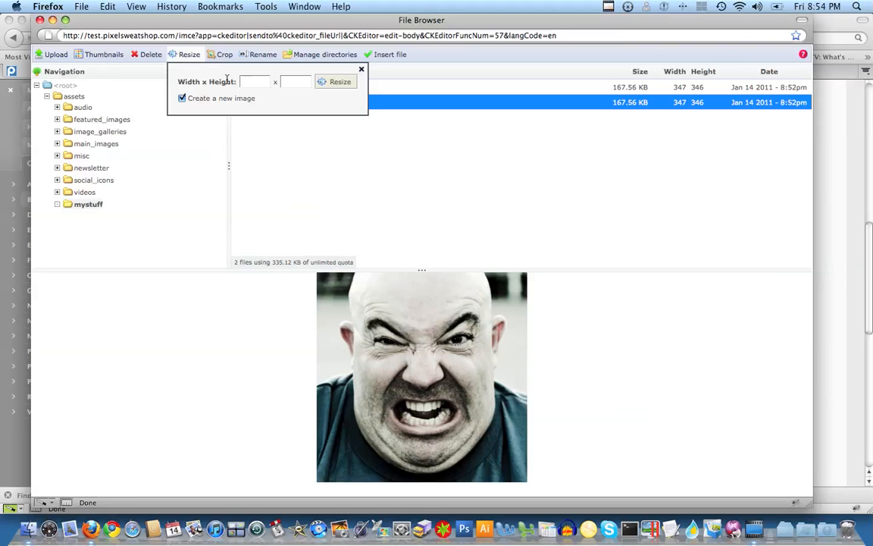
{"action": "type", "text": "100"}
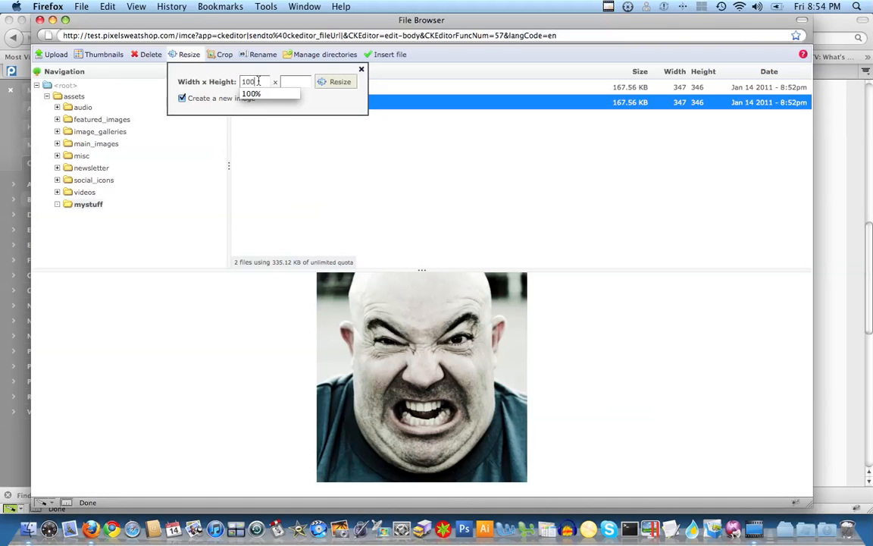
{"action": "left_click", "coordinate": [305, 81]}
{"action": "type", "text": "100"}
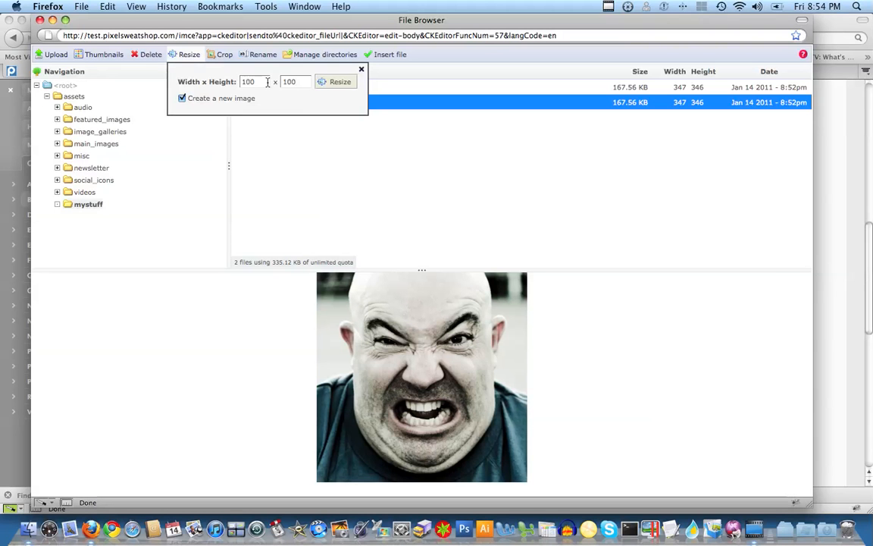
{"action": "left_click_drag", "start_coordinate": [267, 82], "coordinate": [240, 81]}
{"action": "key", "text": "BackSpace"}
{"action": "type", "text": "200"}
{"action": "left_click", "coordinate": [274, 81]}
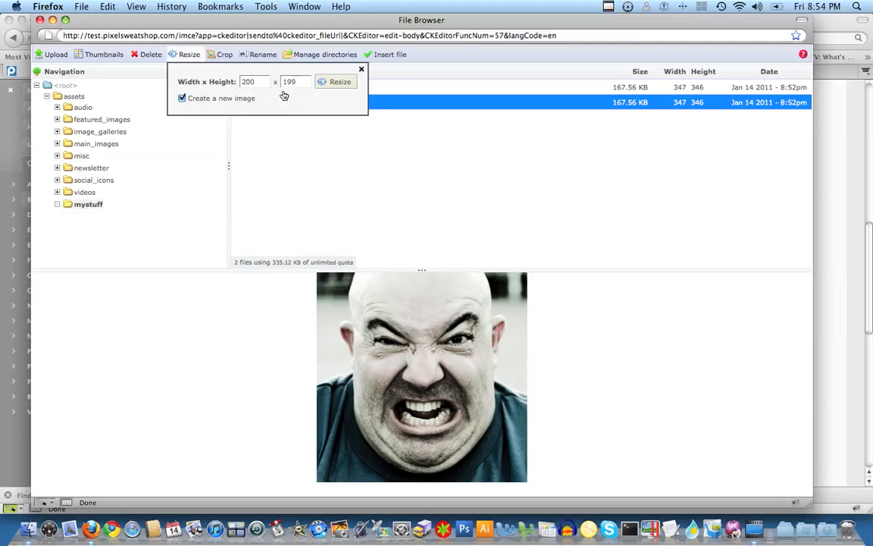
{"action": "left_click", "coordinate": [361, 70]}
{"action": "left_click", "coordinate": [268, 88]}
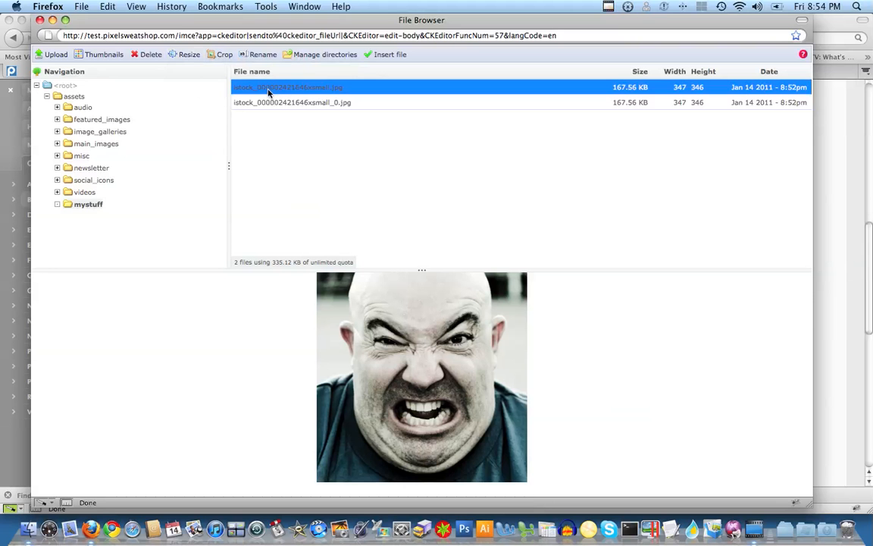
{"action": "left_click", "coordinate": [272, 101]}
{"action": "left_click", "coordinate": [274, 88]}
{"action": "left_click", "coordinate": [273, 102]}
{"action": "left_click", "coordinate": [51, 57]}
{"action": "left_click", "coordinate": [180, 85]}
{"action": "left_click", "coordinate": [289, 182]}
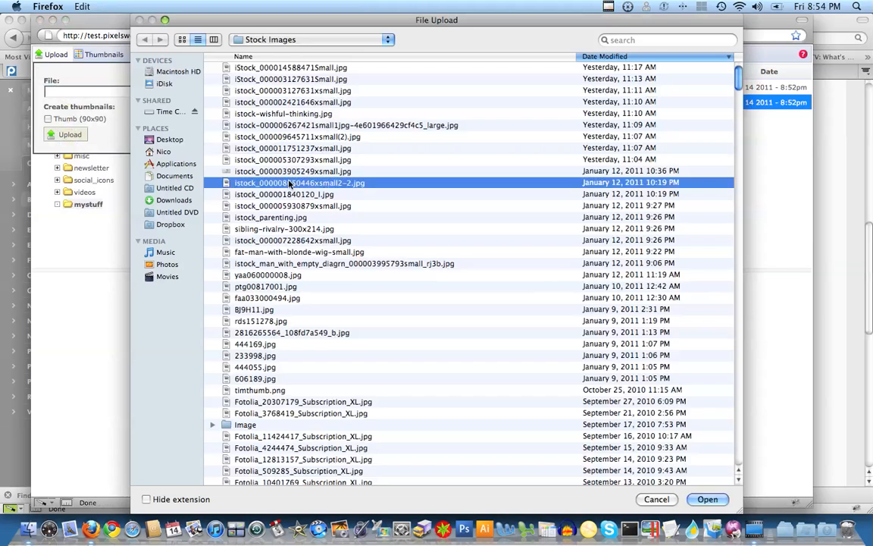
{"action": "double_click", "coordinate": [289, 183]}
{"action": "left_click", "coordinate": [53, 135]}
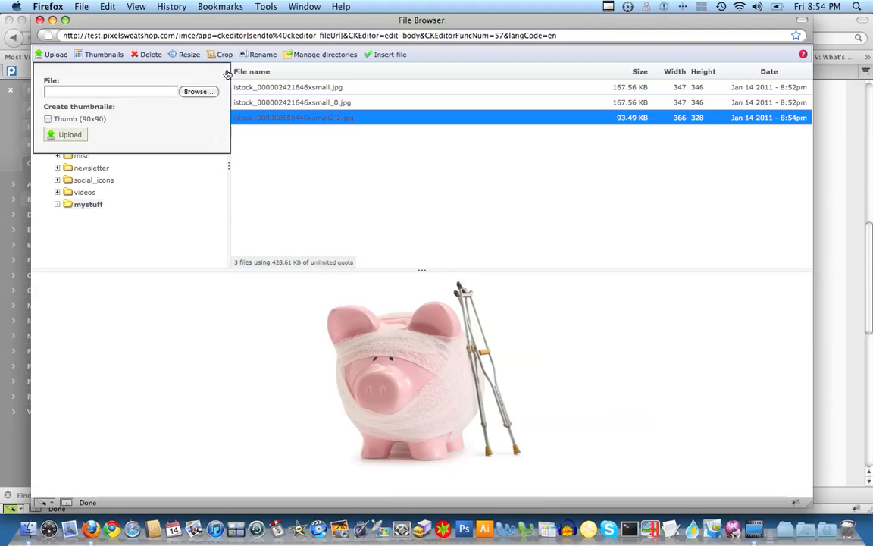
{"action": "left_click", "coordinate": [223, 69]}
{"action": "double_click", "coordinate": [358, 338]}
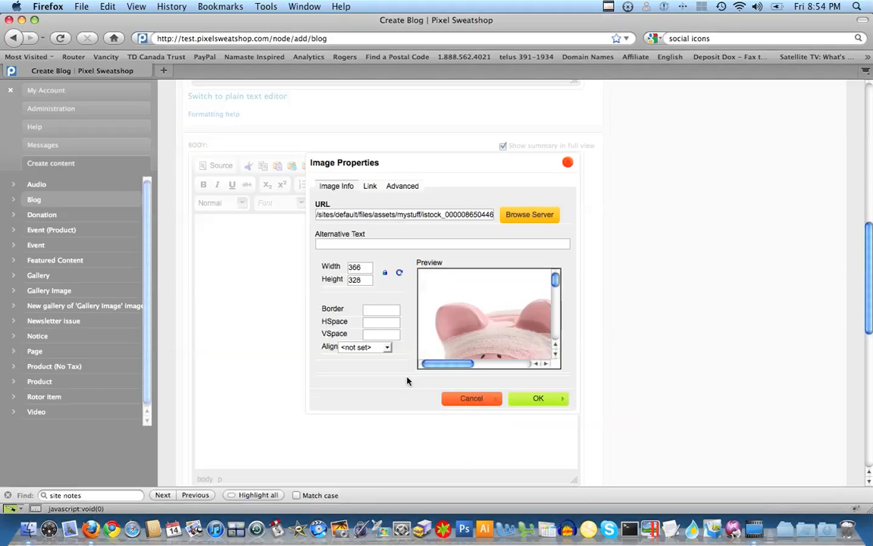
{"action": "left_click", "coordinate": [471, 398]}
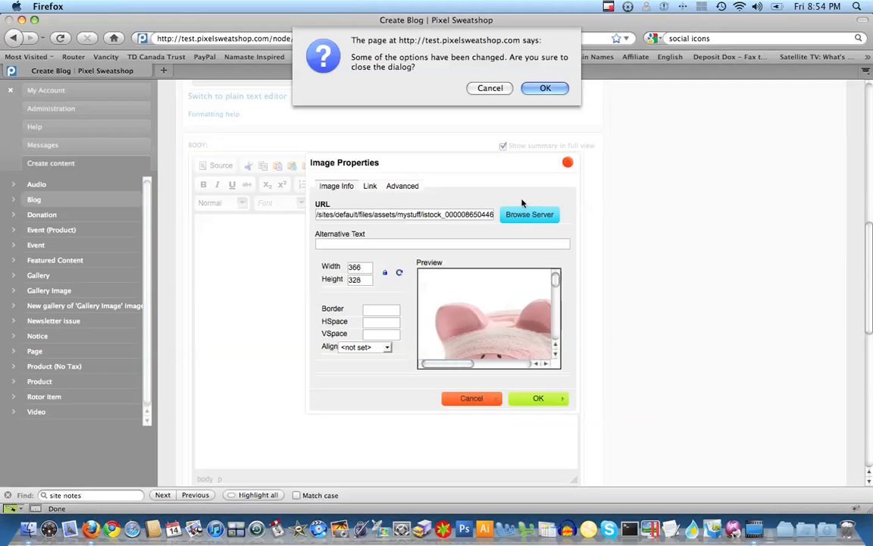
{"action": "left_click", "coordinate": [544, 88]}
{"action": "left_click", "coordinate": [480, 167]}
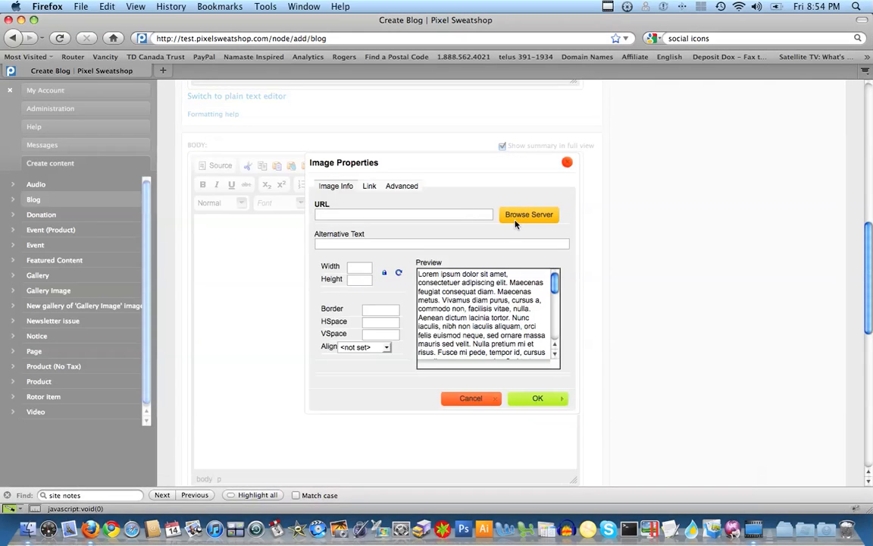
{"action": "left_click", "coordinate": [528, 215]}
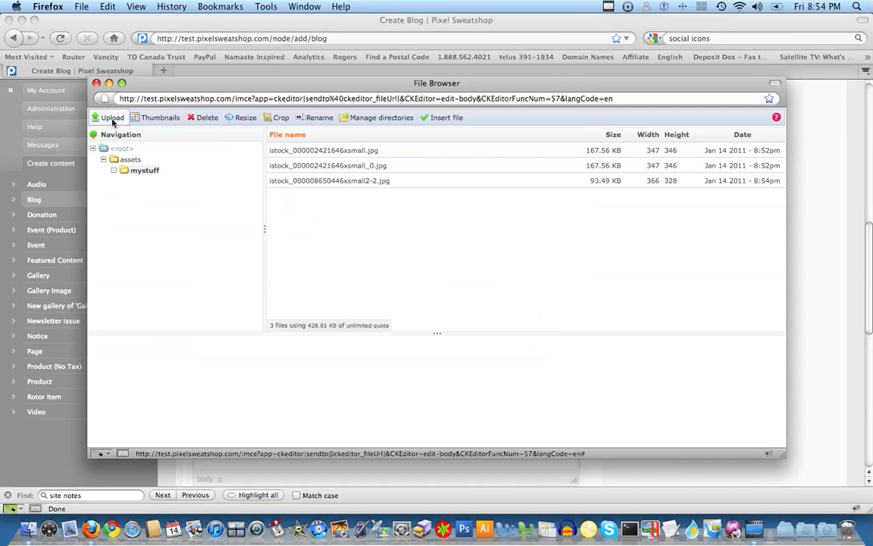
Upload 42-15763278.jpg from Stock Images into the mystuff folder
{"action": "left_click", "coordinate": [112, 118]}
{"action": "left_click", "coordinate": [236, 152]}
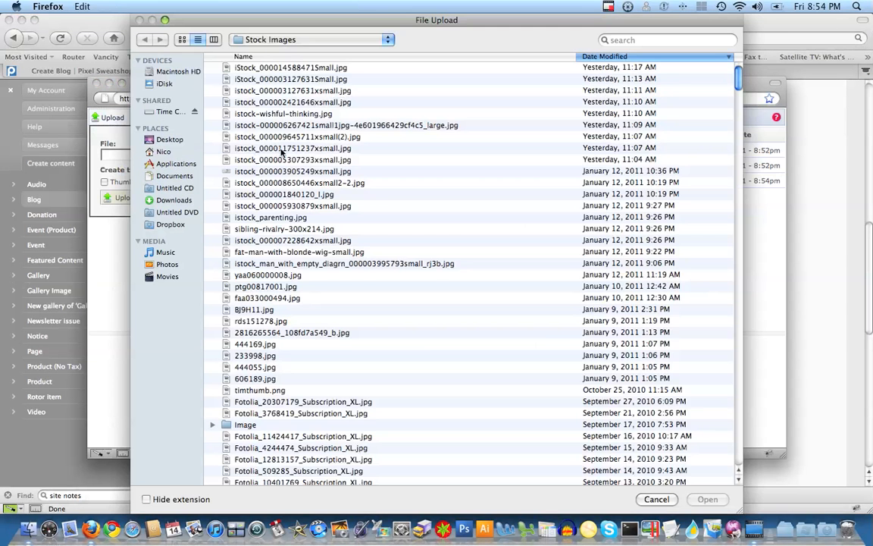
{"action": "left_click", "coordinate": [182, 38]}
{"action": "key", "text": "Escape"}
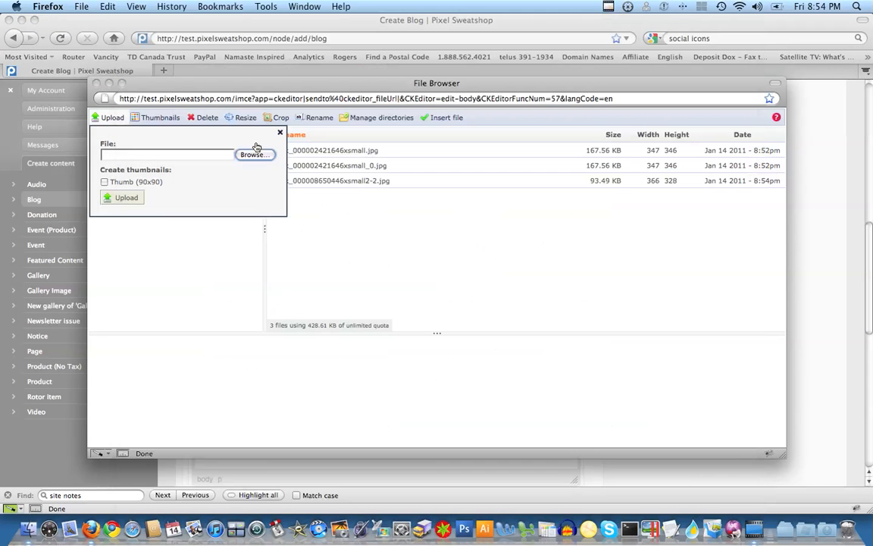
{"action": "left_click", "coordinate": [120, 197]}
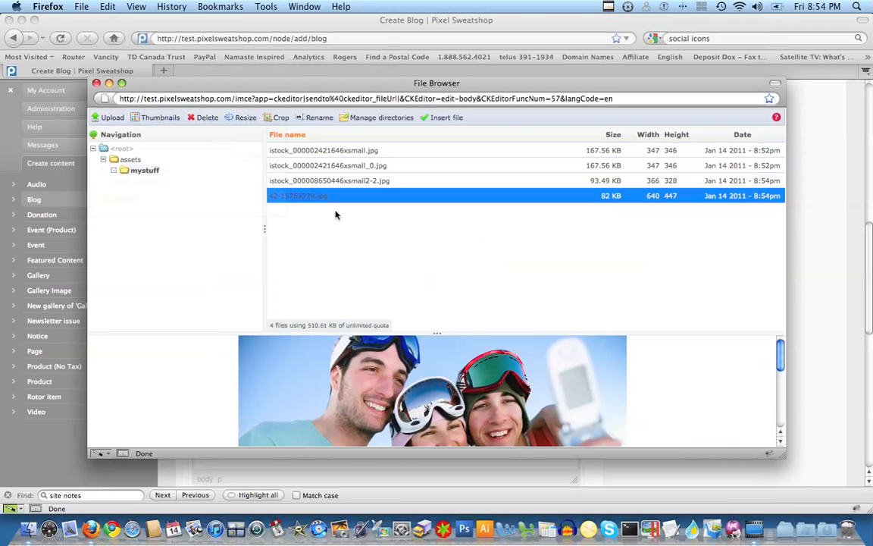
Resize 42-15763278.jpg to 100 x 70 as a new image
{"action": "left_click", "coordinate": [231, 118]}
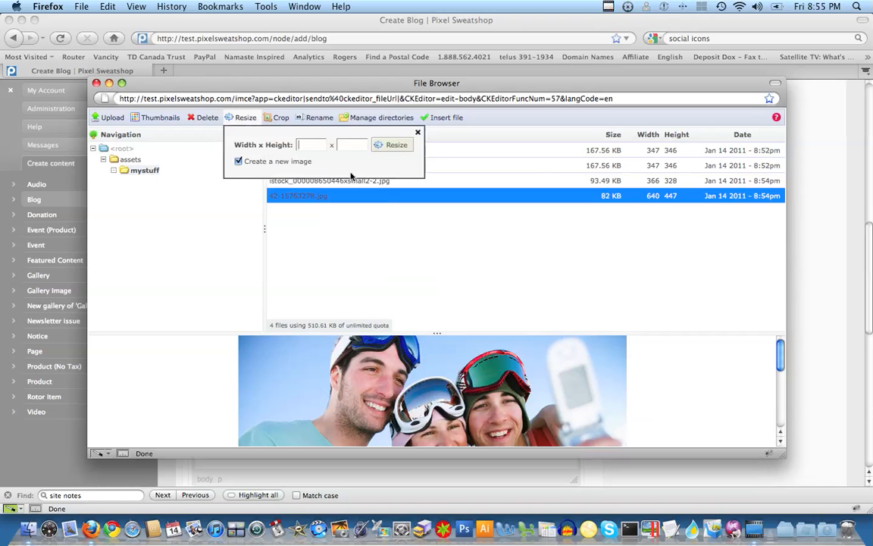
{"action": "left_click", "coordinate": [311, 144]}
{"action": "type", "text": "100"}
{"action": "left_click", "coordinate": [360, 145]}
{"action": "type", "text": "70"}
{"action": "mouse_move", "coordinate": [780, 353]}
{"action": "left_mouse_down"}
{"action": "mouse_move", "coordinate": [778, 415]}
{"action": "mouse_move", "coordinate": [780, 356]}
{"action": "left_mouse_up"}
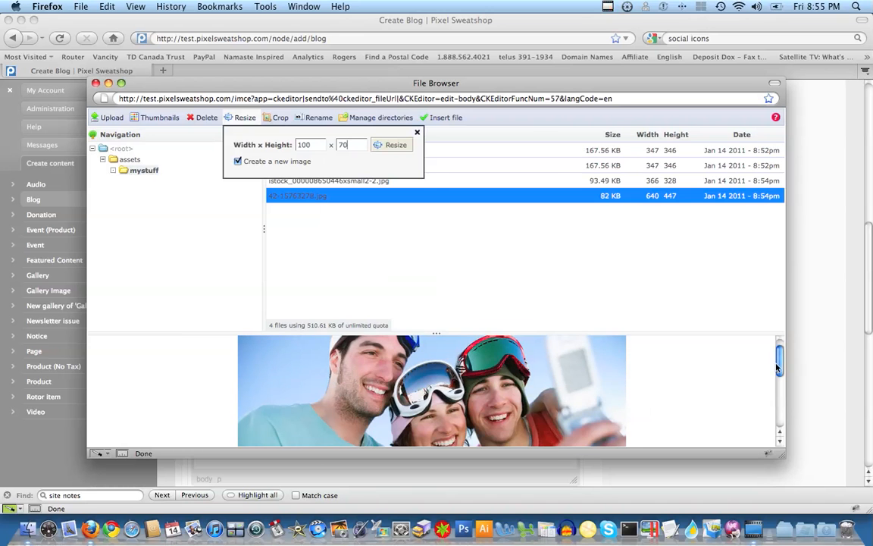
{"action": "left_click", "coordinate": [390, 145]}
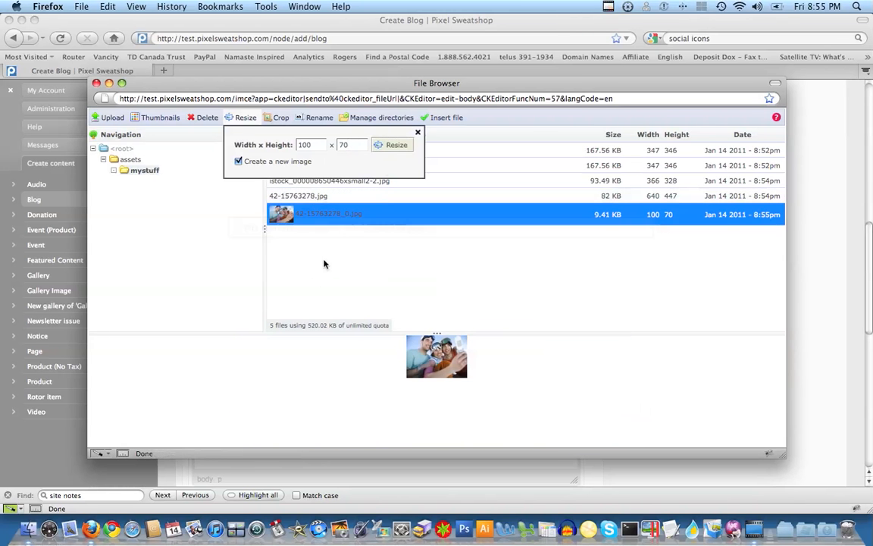
{"action": "left_click", "coordinate": [417, 132]}
Crop the original 42-15763278.jpg around the middle face, starting at 224:59 and about 201 x 204 in size, as a new image
{"action": "left_click", "coordinate": [302, 197]}
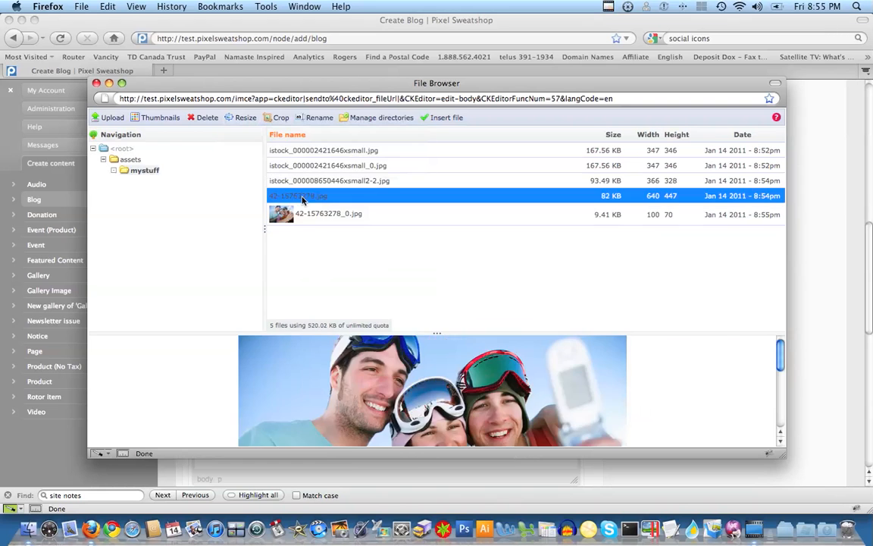
{"action": "left_click", "coordinate": [273, 212]}
{"action": "left_click", "coordinate": [272, 191]}
{"action": "left_click", "coordinate": [275, 117]}
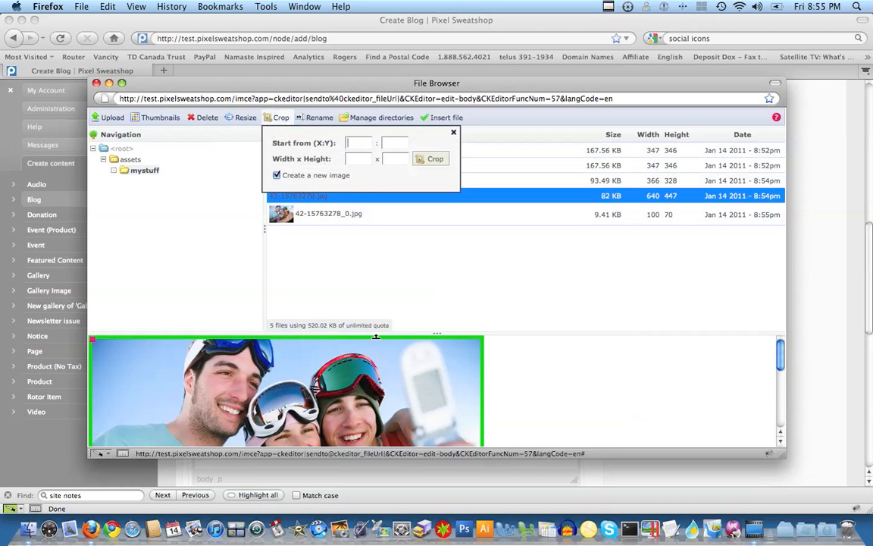
{"action": "left_click_drag", "start_coordinate": [436, 329], "coordinate": [435, 239]}
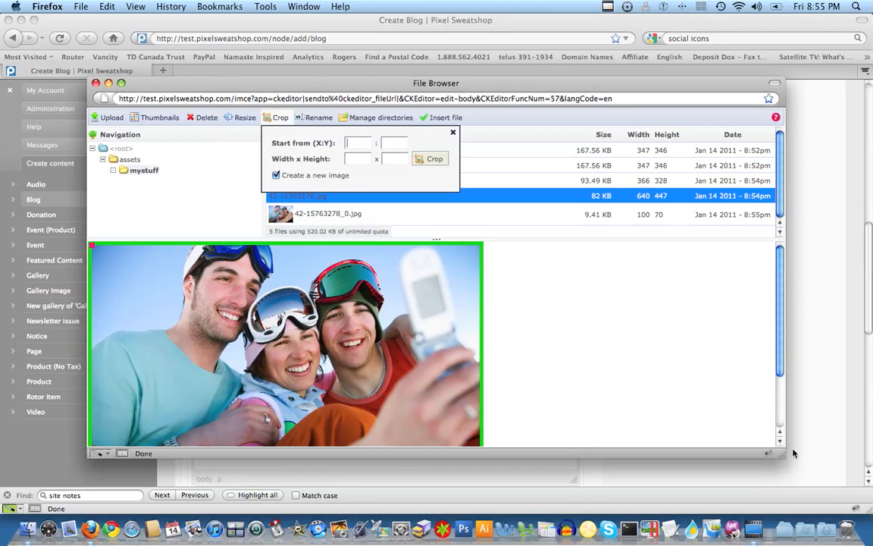
{"action": "left_click_drag", "start_coordinate": [773, 452], "coordinate": [814, 498]}
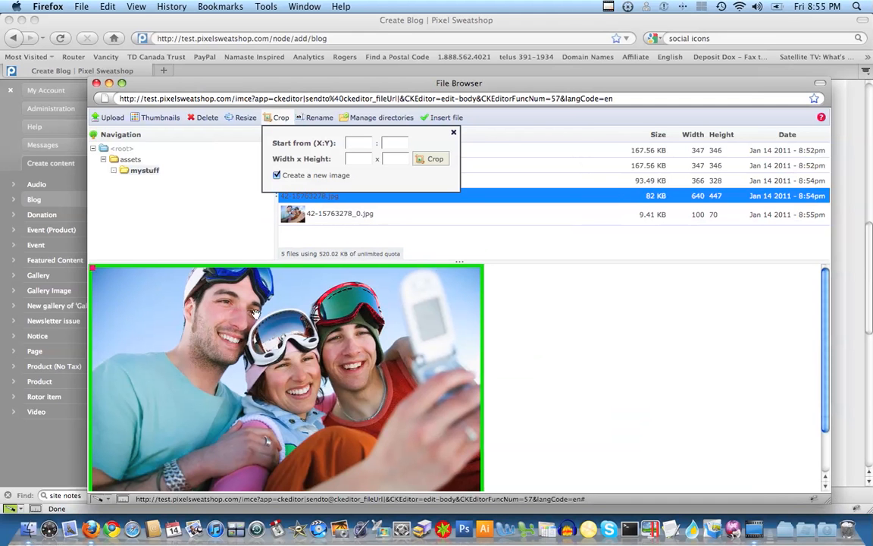
{"action": "left_click_drag", "start_coordinate": [225, 300], "coordinate": [347, 425]}
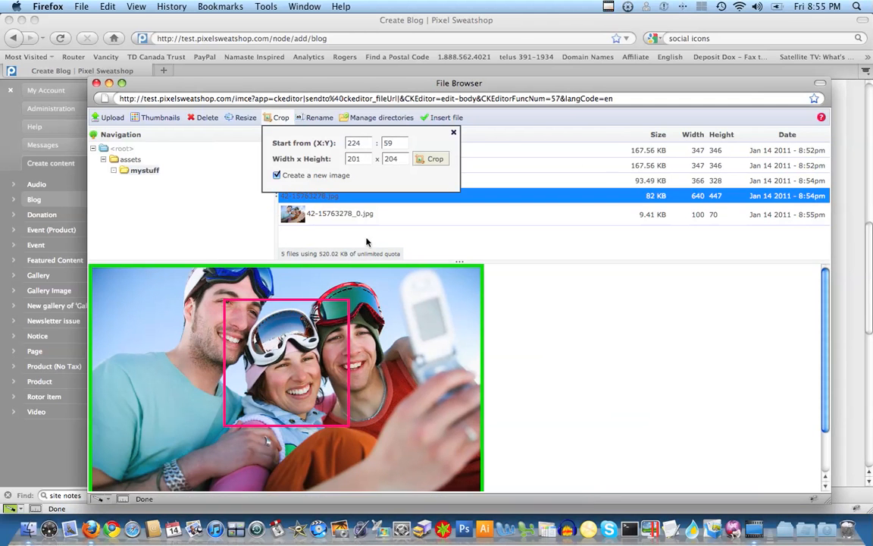
{"action": "left_click", "coordinate": [435, 159]}
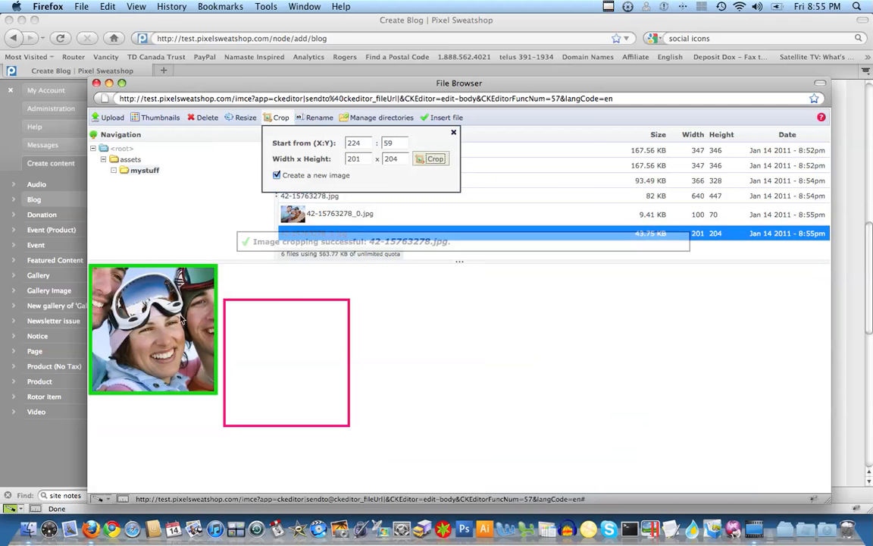
{"action": "left_click", "coordinate": [453, 132]}
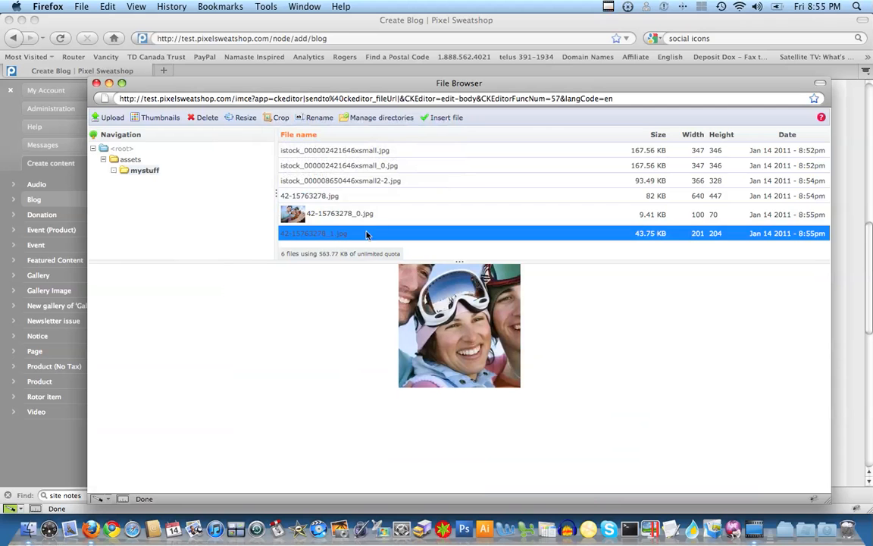
{"action": "left_click", "coordinate": [305, 213]}
{"action": "left_click", "coordinate": [326, 234]}
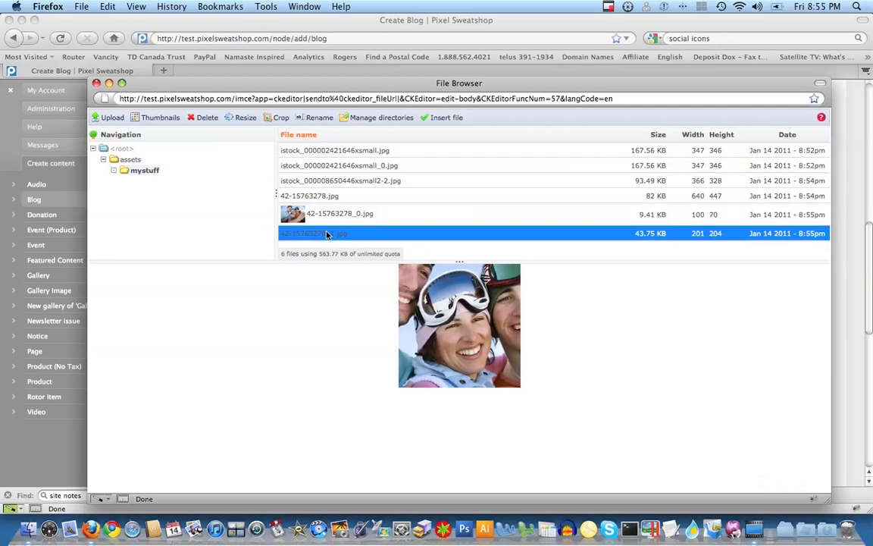
{"action": "left_click", "coordinate": [438, 306]}
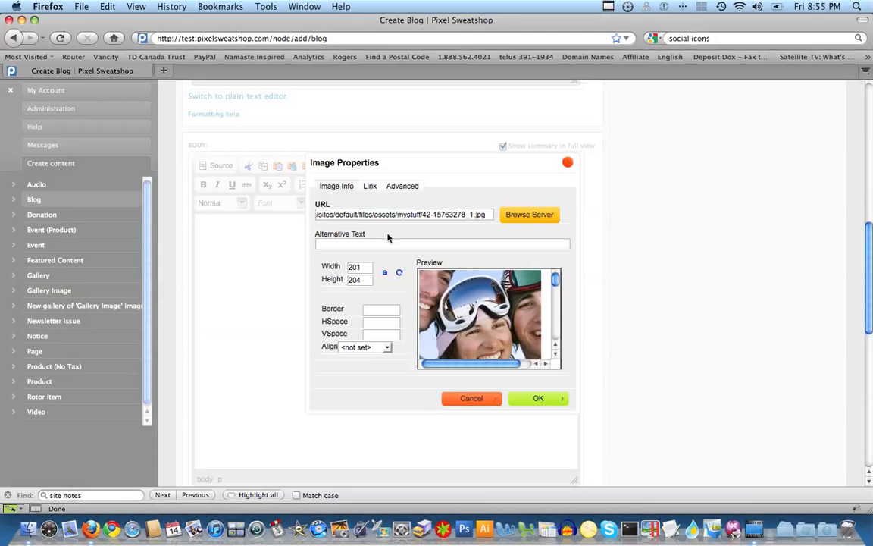
{"action": "left_click", "coordinate": [540, 217]}
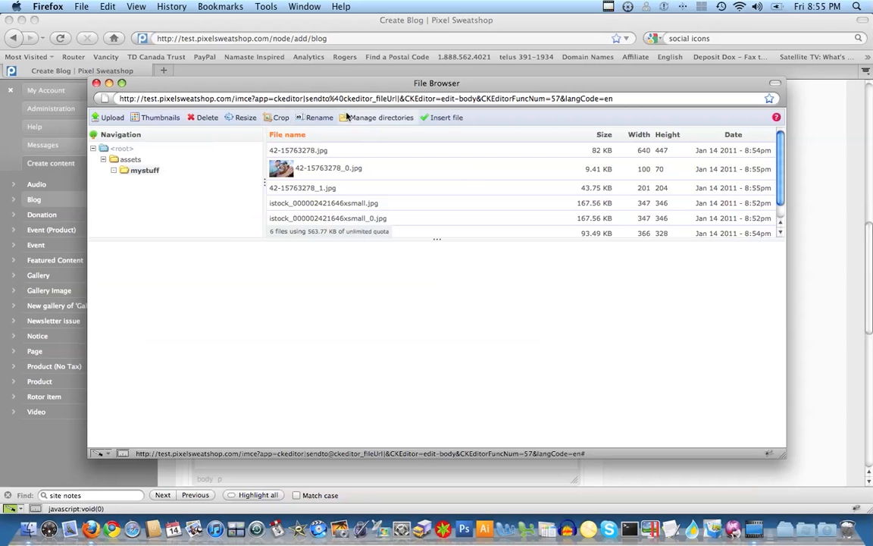
{"action": "left_click_drag", "start_coordinate": [438, 239], "coordinate": [427, 315]}
{"action": "left_click", "coordinate": [312, 189]}
{"action": "left_click", "coordinate": [314, 118]}
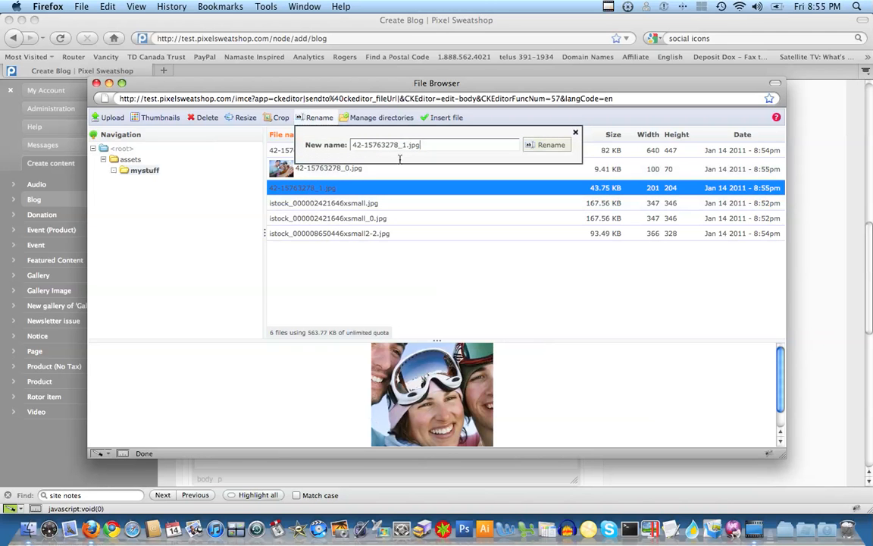
{"action": "left_click_drag", "start_coordinate": [405, 145], "coordinate": [353, 146]}
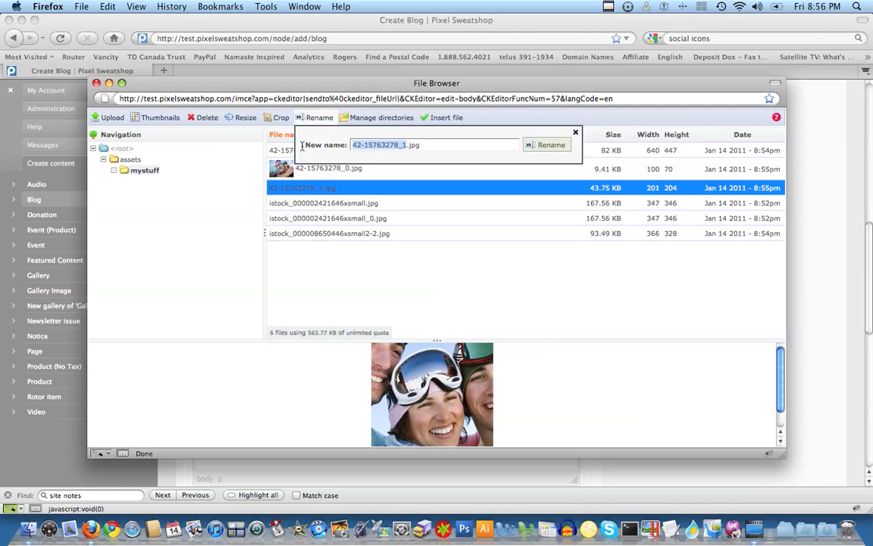
{"action": "type", "text": "wff;ifj;oerifo;jie"}
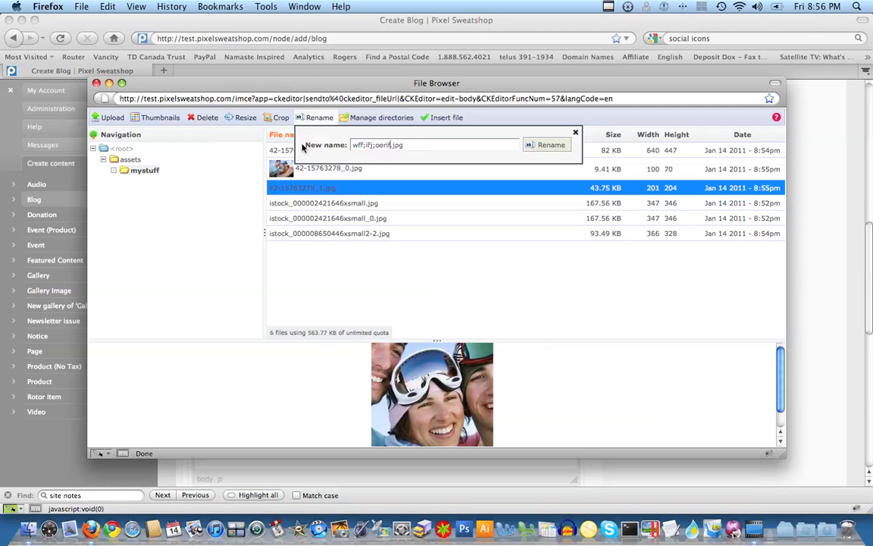
{"action": "key", "text": "super+a"}
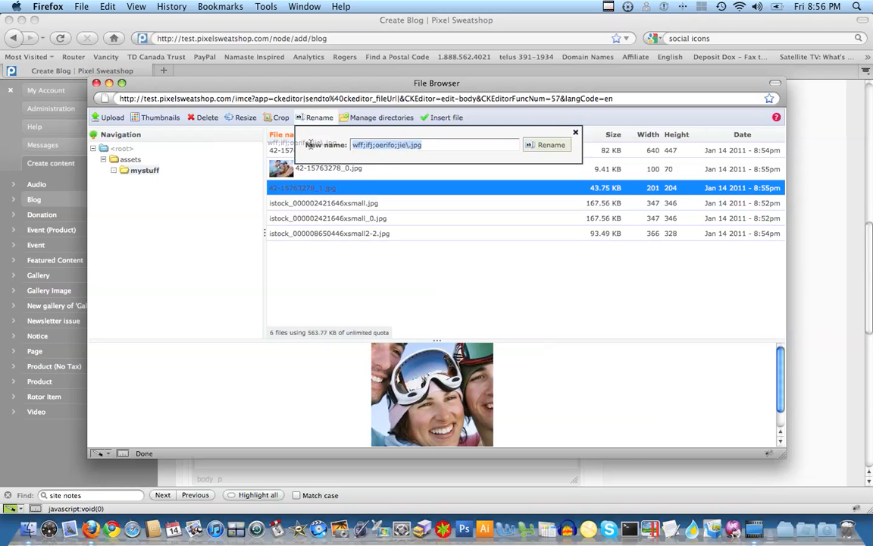
{"action": "left_click", "coordinate": [407, 145]}
{"action": "left_click_drag", "start_coordinate": [407, 145], "coordinate": [342, 145]}
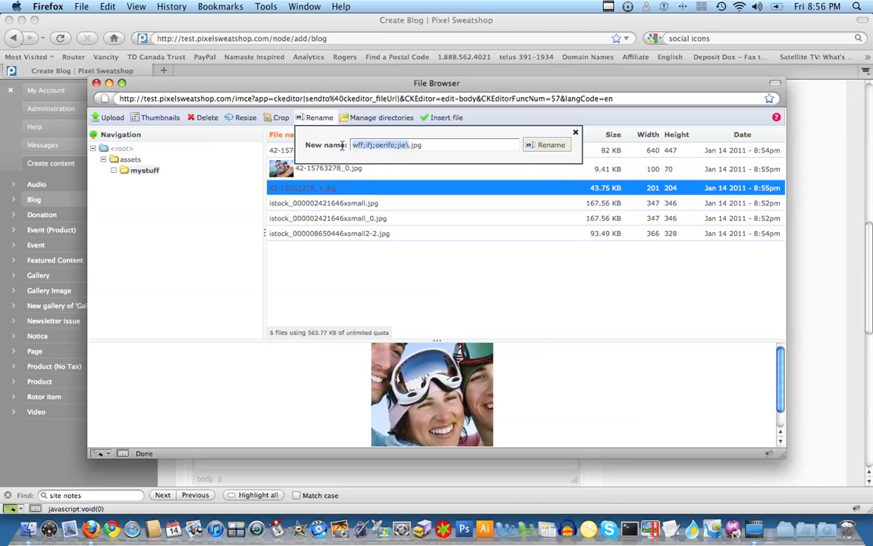
{"action": "type", "text": "hdsfdo"}
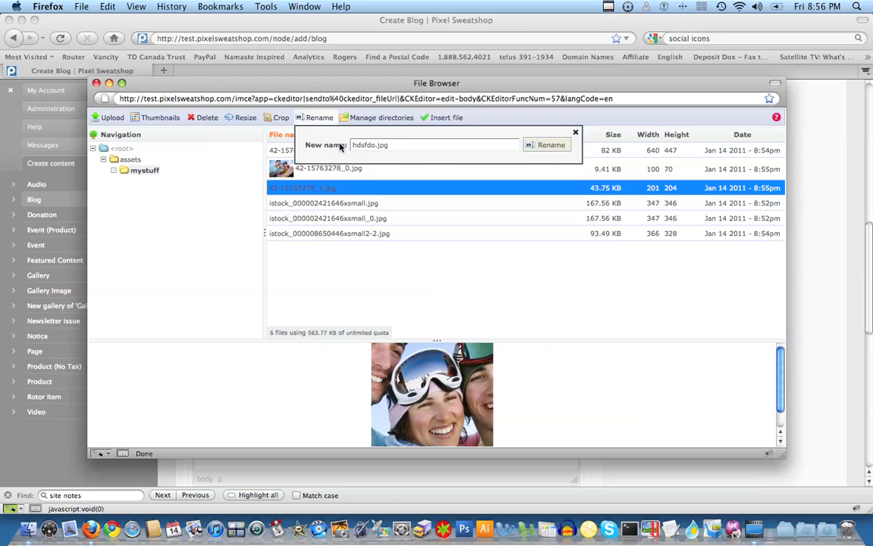
{"action": "left_click", "coordinate": [547, 145]}
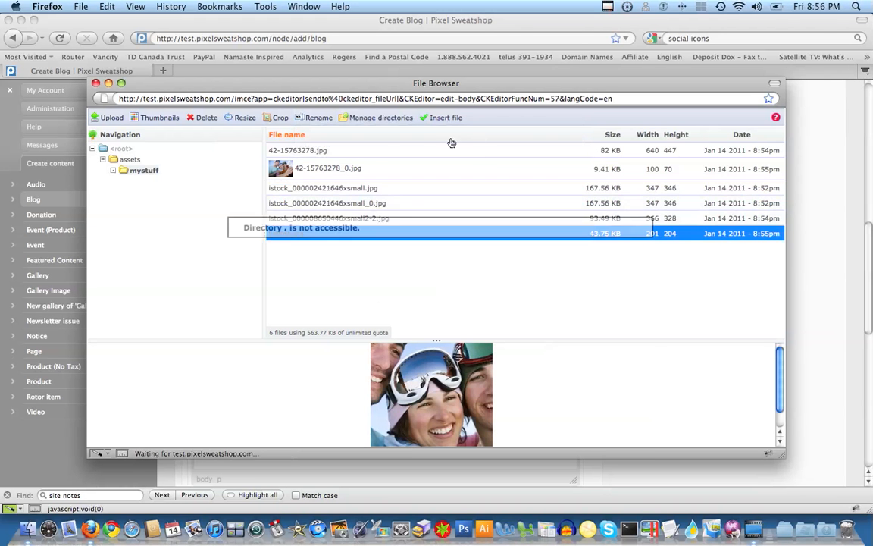
{"action": "left_click", "coordinate": [377, 117]}
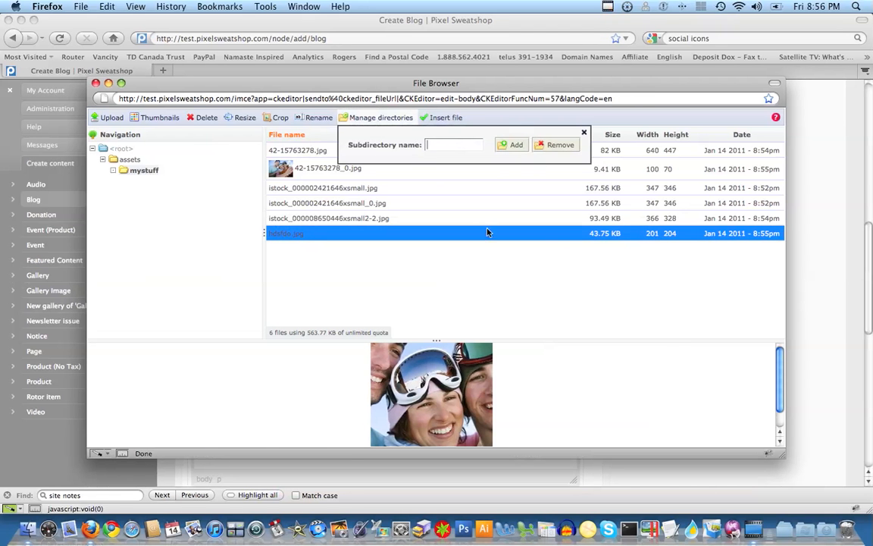
{"action": "left_click", "coordinate": [582, 133]}
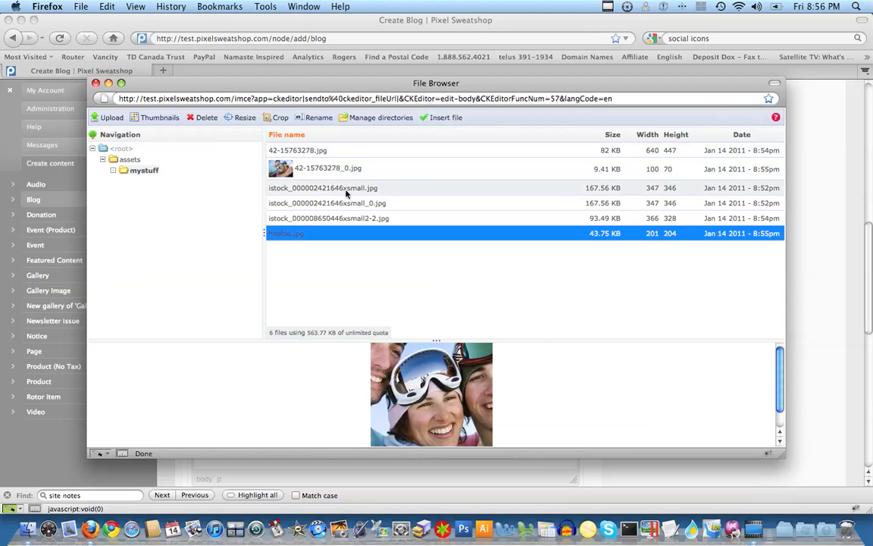
{"action": "left_click", "coordinate": [328, 173]}
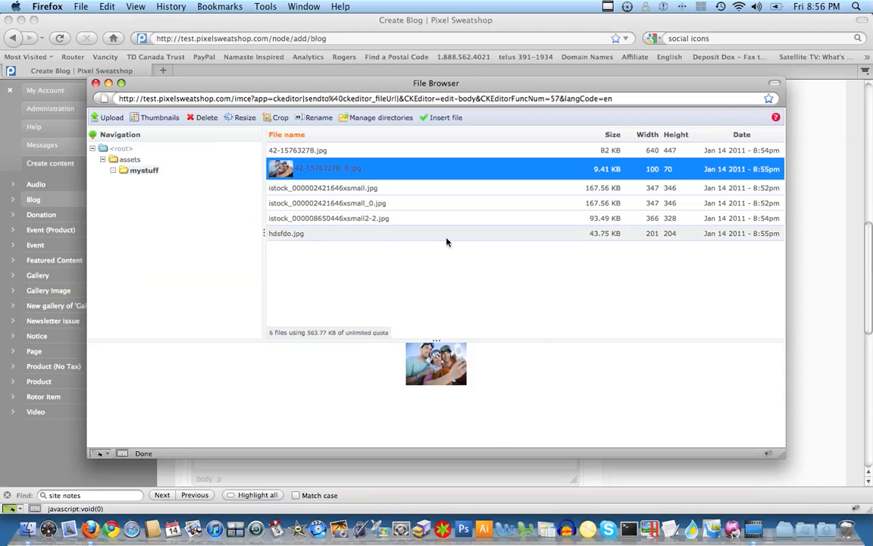
{"action": "left_click", "coordinate": [402, 221]}
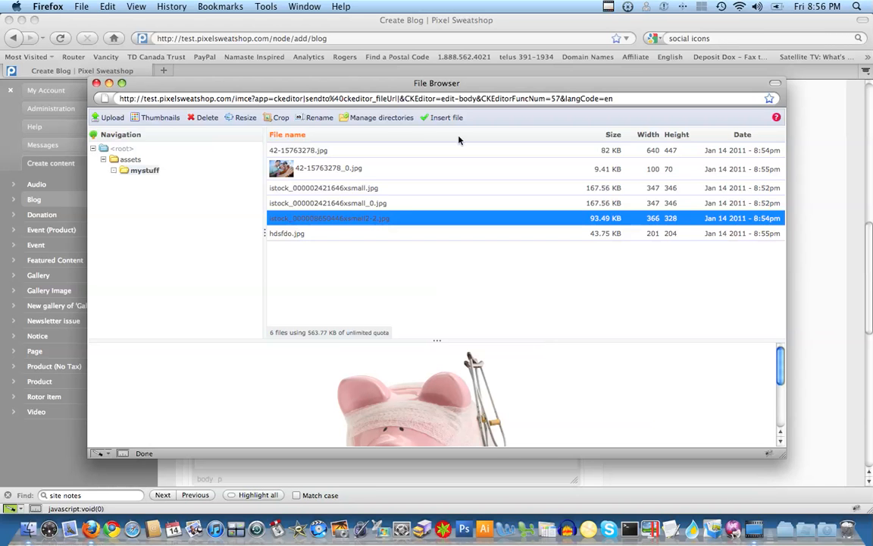
Open the assets folder and move the file browser window up the desktop
{"action": "left_click", "coordinate": [128, 161]}
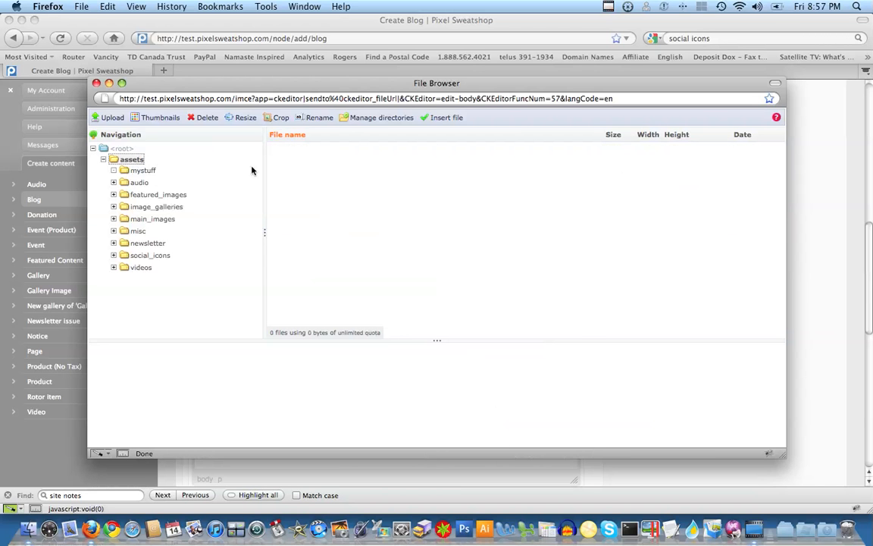
{"action": "left_click", "coordinate": [359, 93]}
{"action": "left_click_drag", "start_coordinate": [358, 78], "coordinate": [355, 8]}
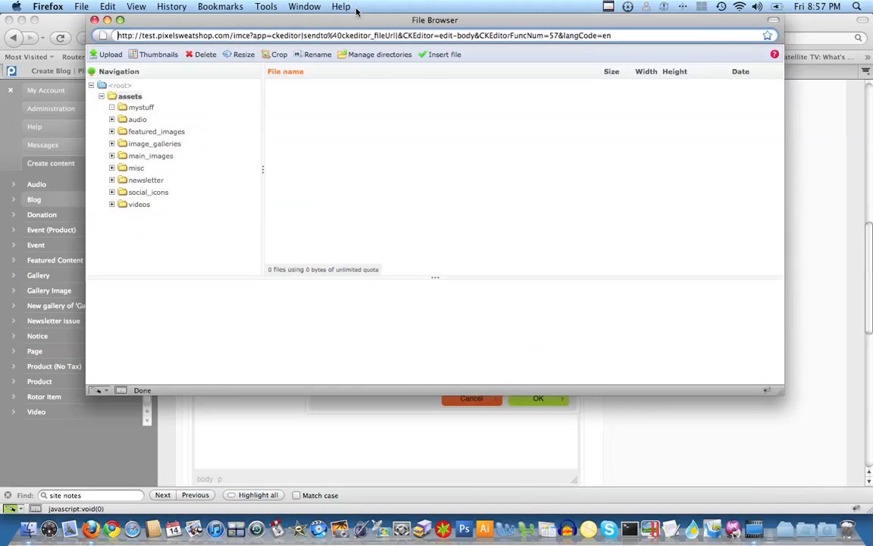